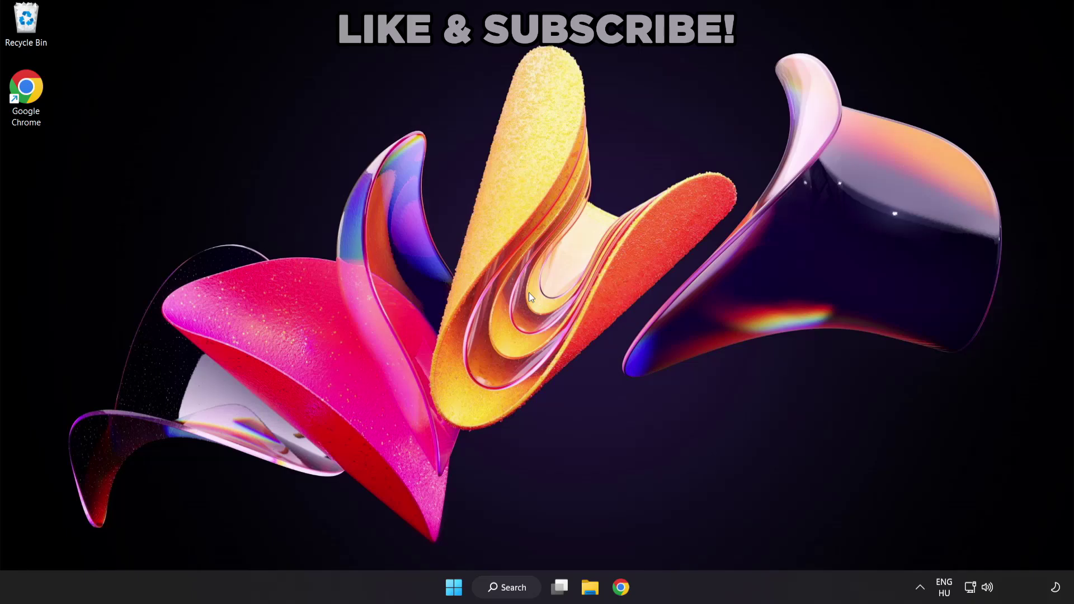
# Search Windows for 'device manager'
pyautogui.click(519, 590)
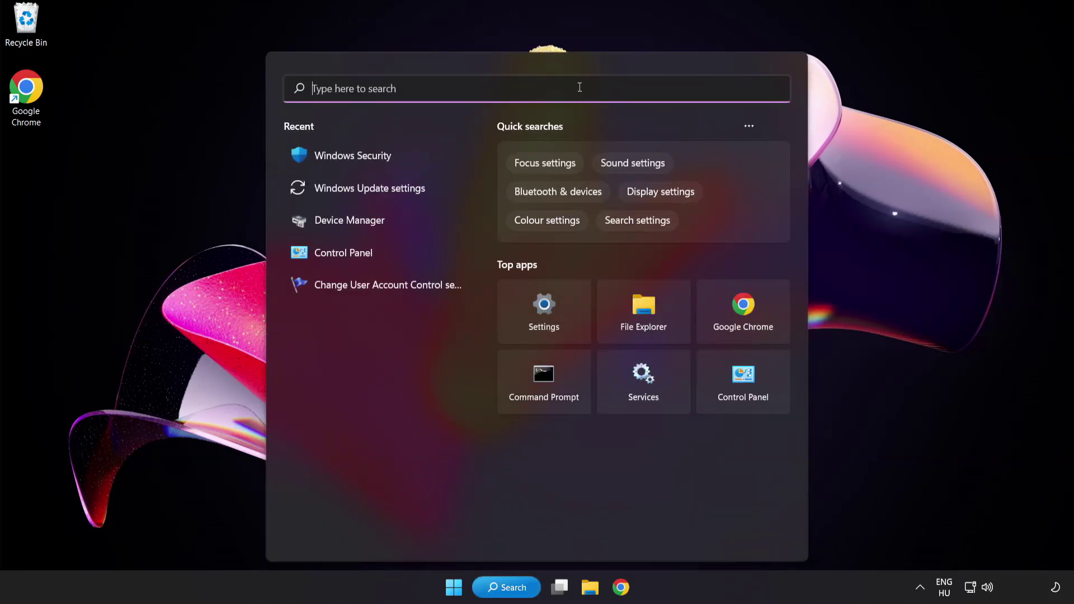
pyautogui.write('device manag')
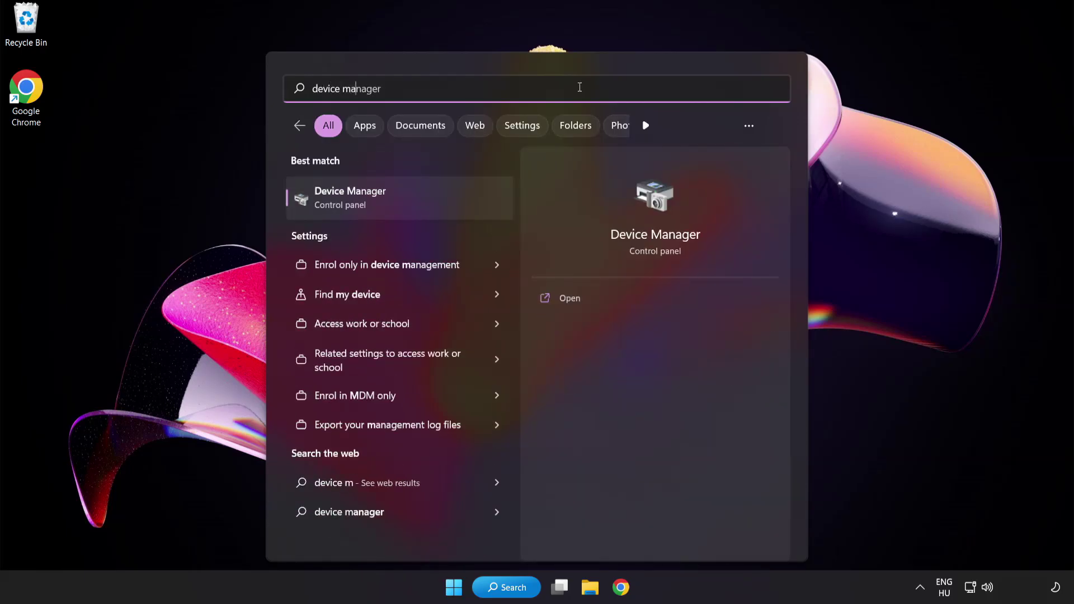
pyautogui.write('er')
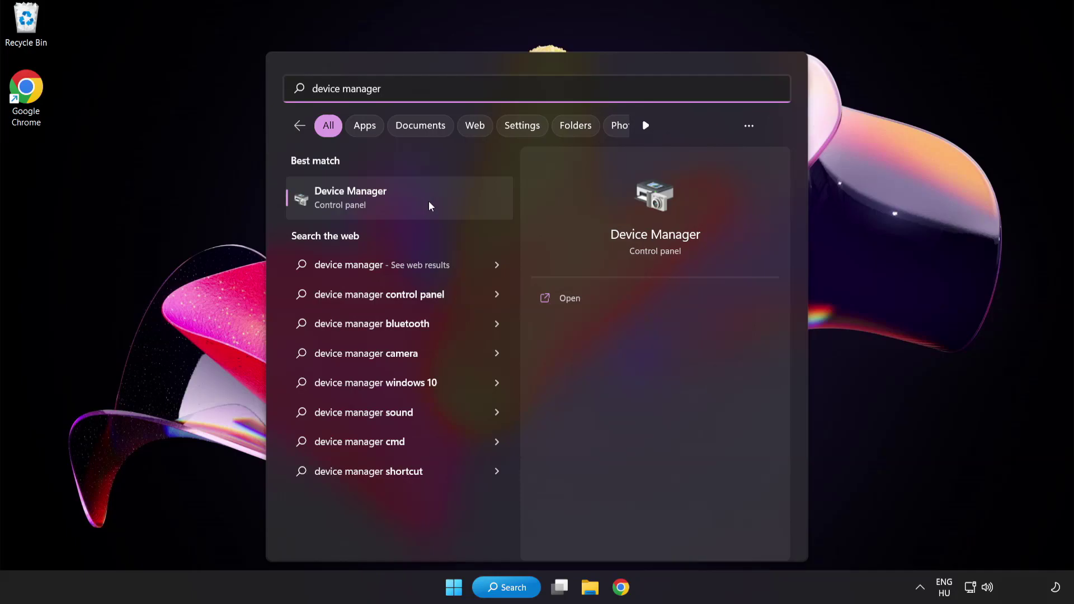
# Open Device Manager and select the VMware SVGA 3D adapter under Display adapters
pyautogui.click(429, 201)
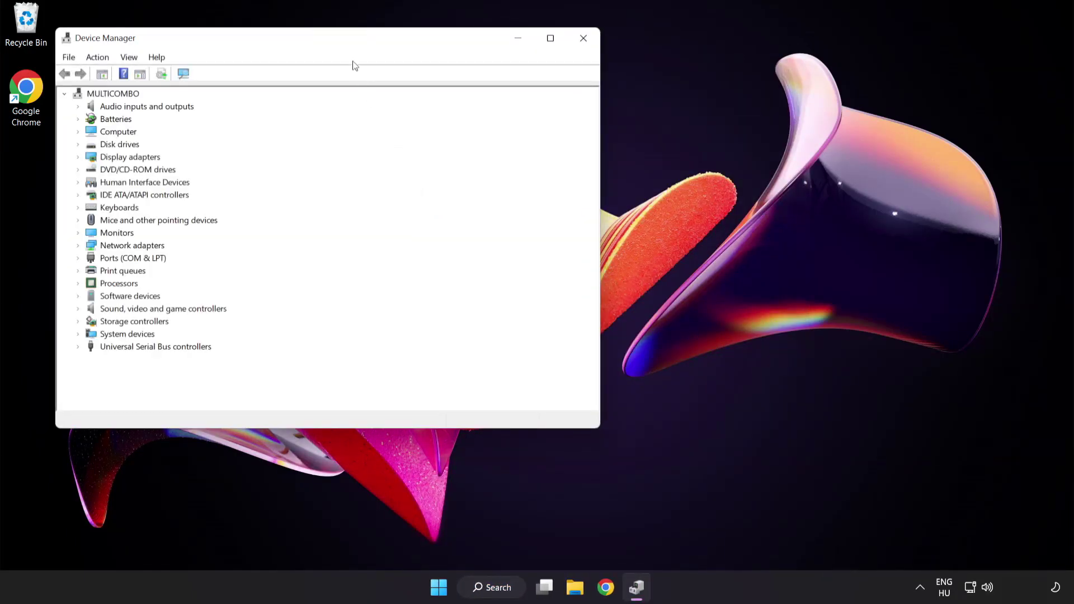
pyautogui.moveTo(346, 42); pyautogui.dragTo(525, 110)
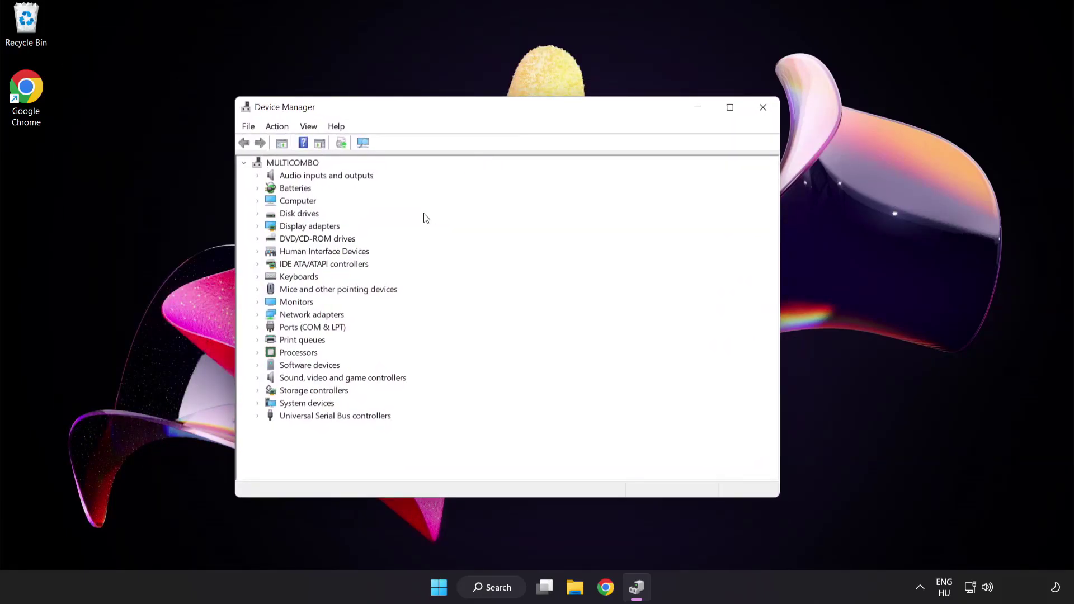
pyautogui.click(305, 227)
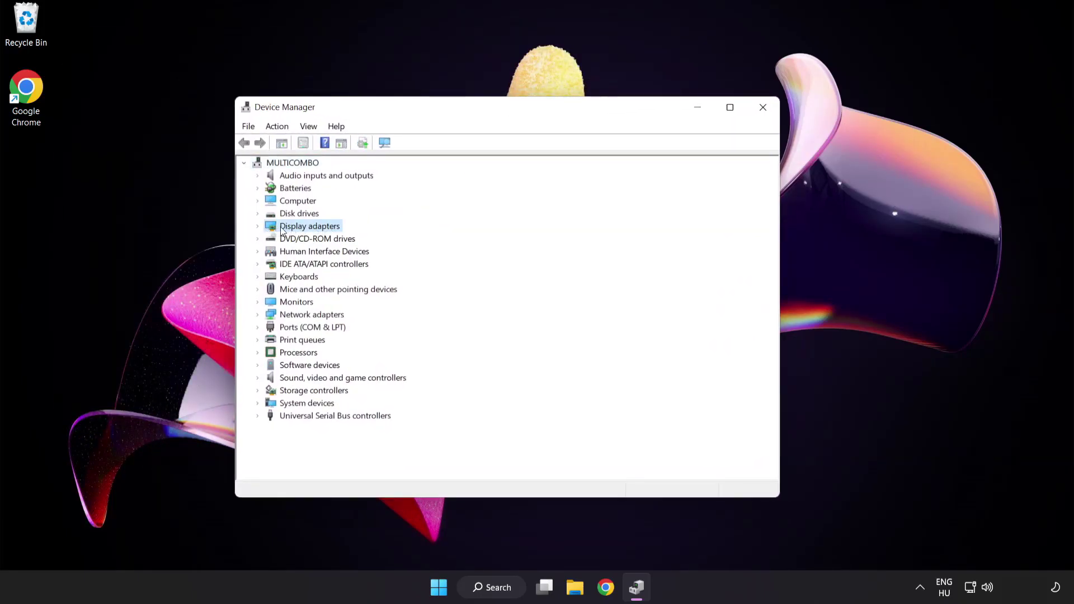
pyautogui.click(257, 226)
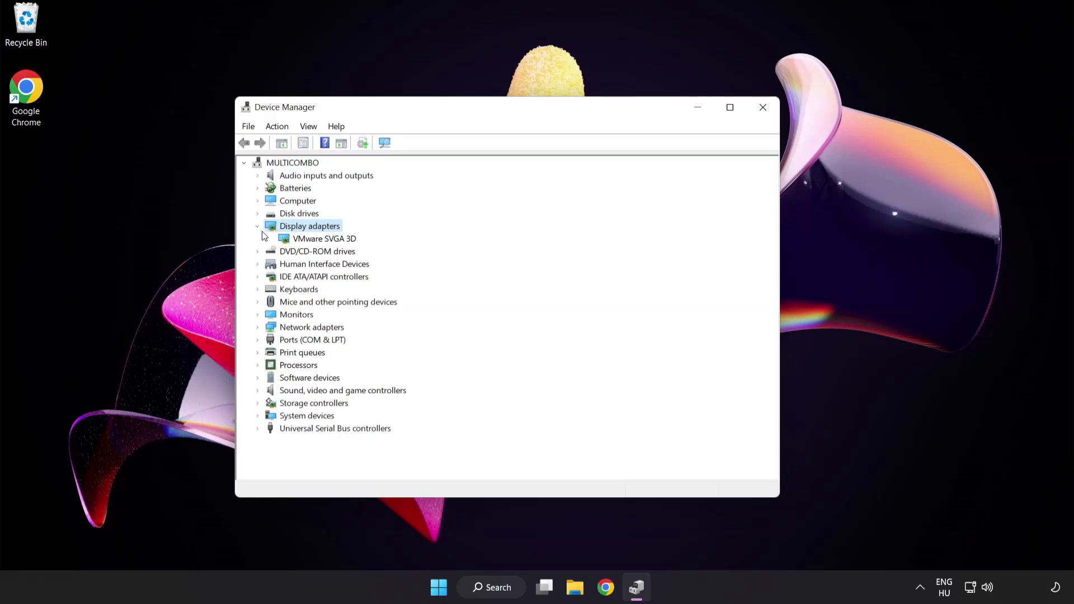
pyautogui.click(283, 242)
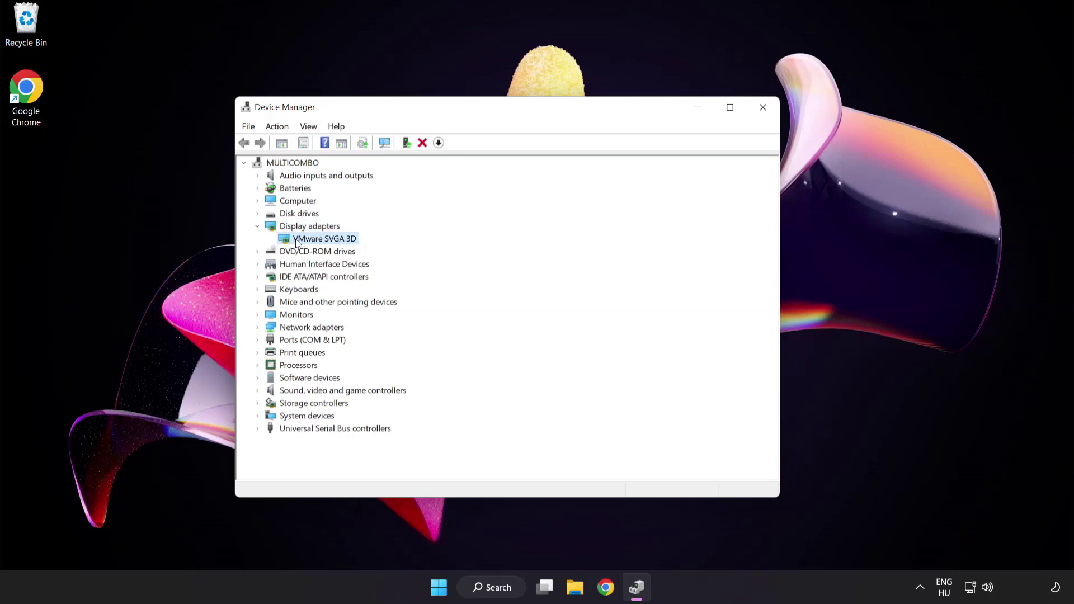
# Search automatically for a newer VMware SVGA 3D driver, confirming the best one is installed
pyautogui.rightClick(316, 241)
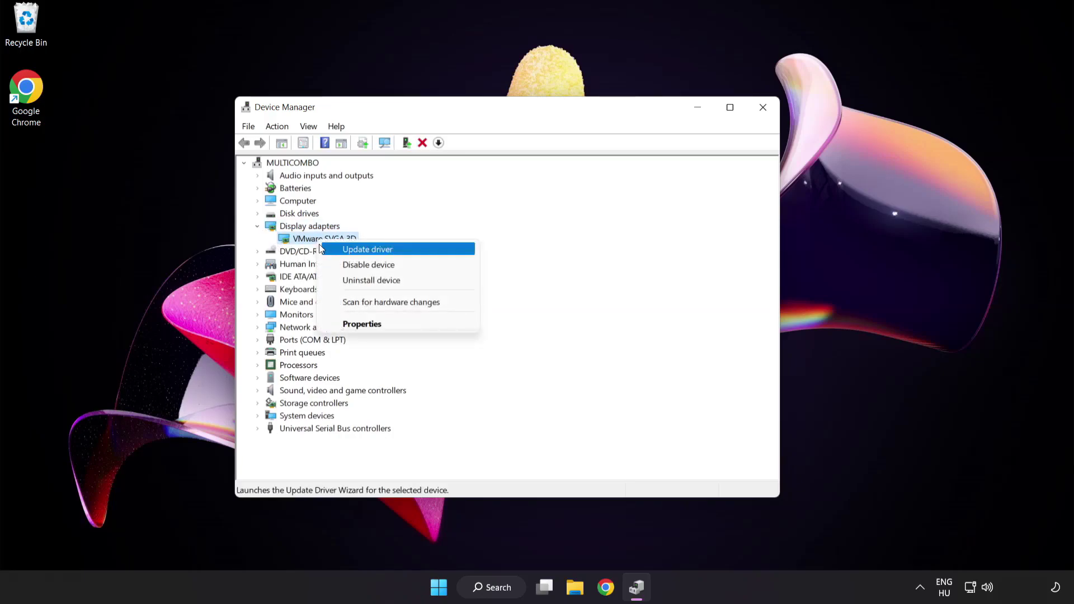
pyautogui.click(416, 250)
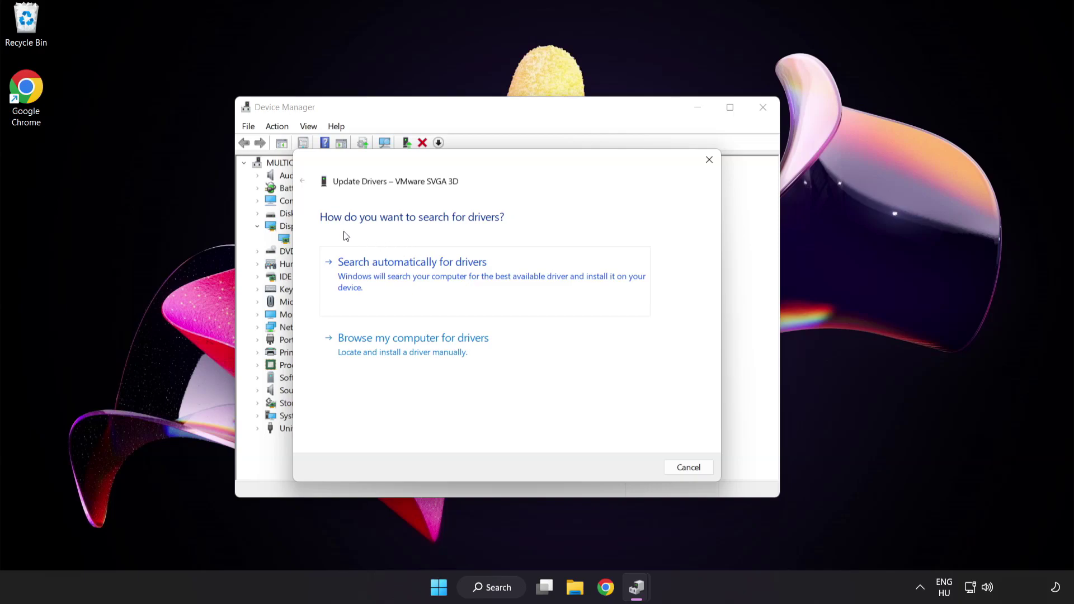
pyautogui.click(469, 278)
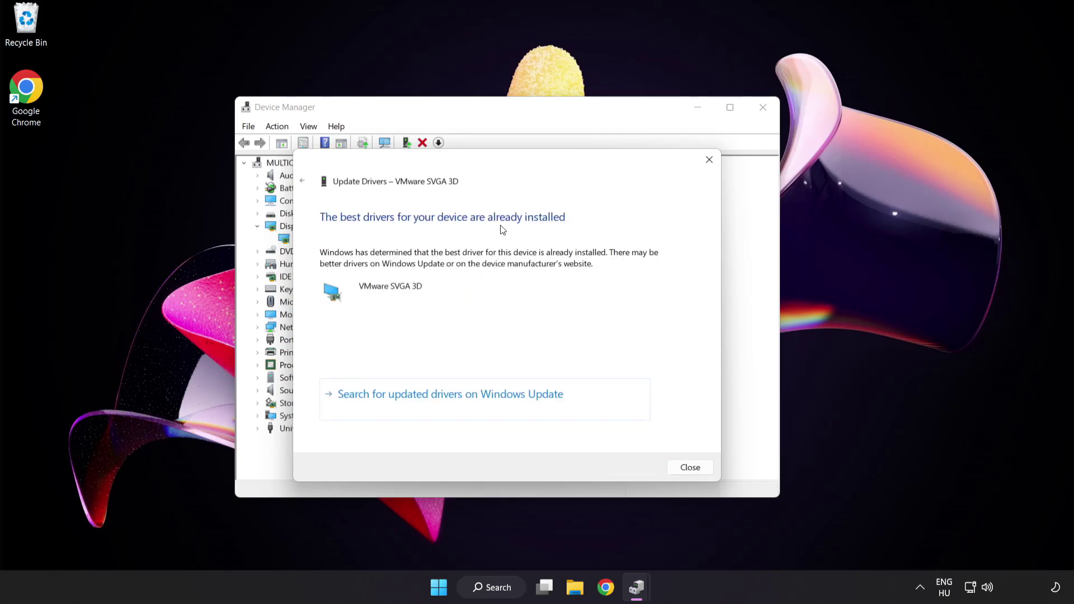
pyautogui.click(687, 469)
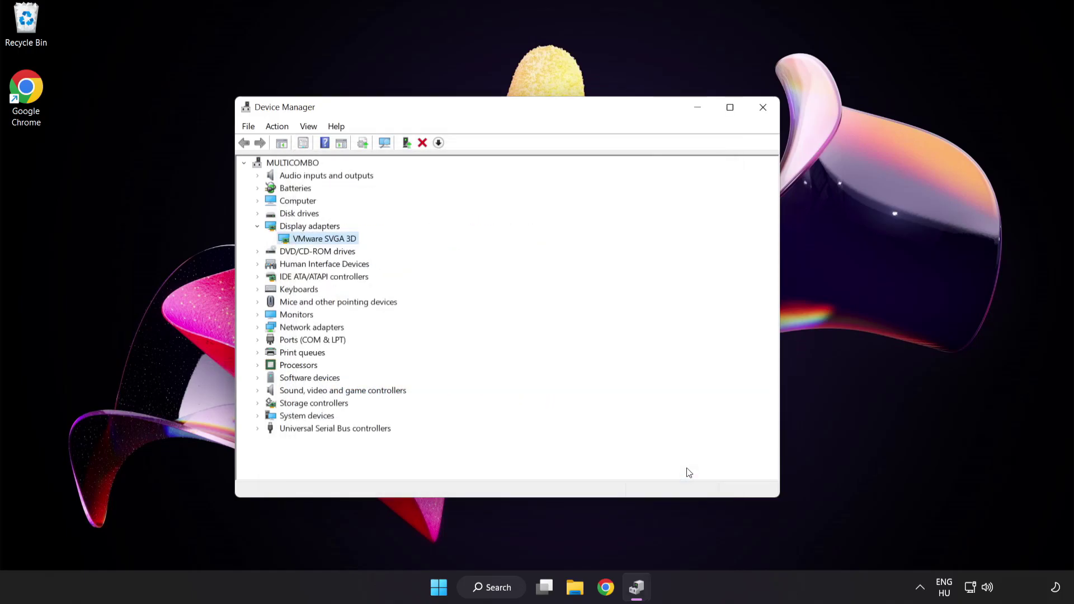
# Close Device Manager and search Windows for 'update'
pyautogui.click(763, 109)
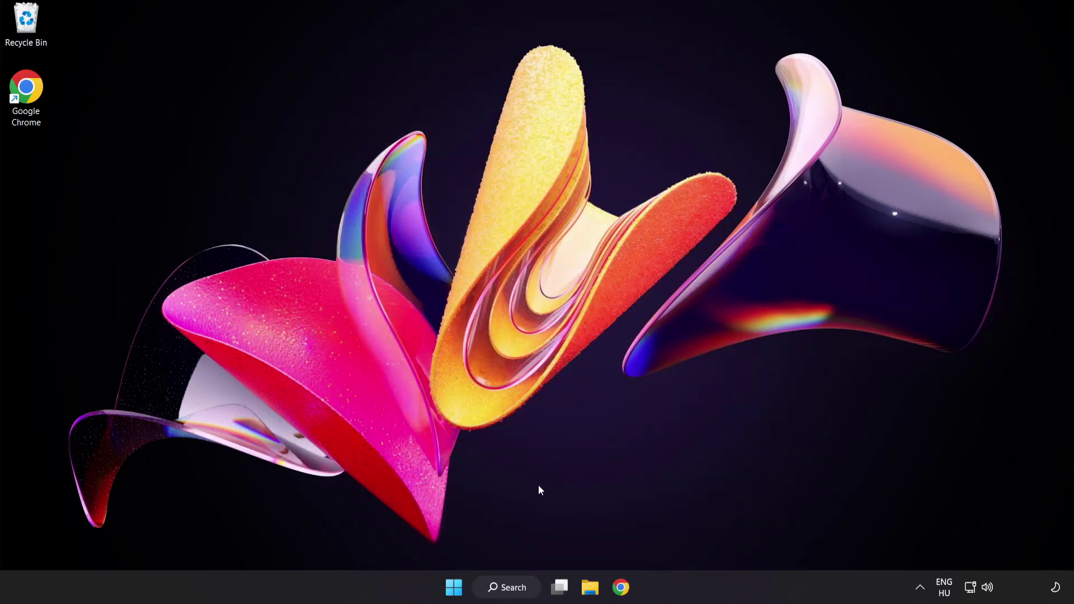
pyautogui.click(520, 592)
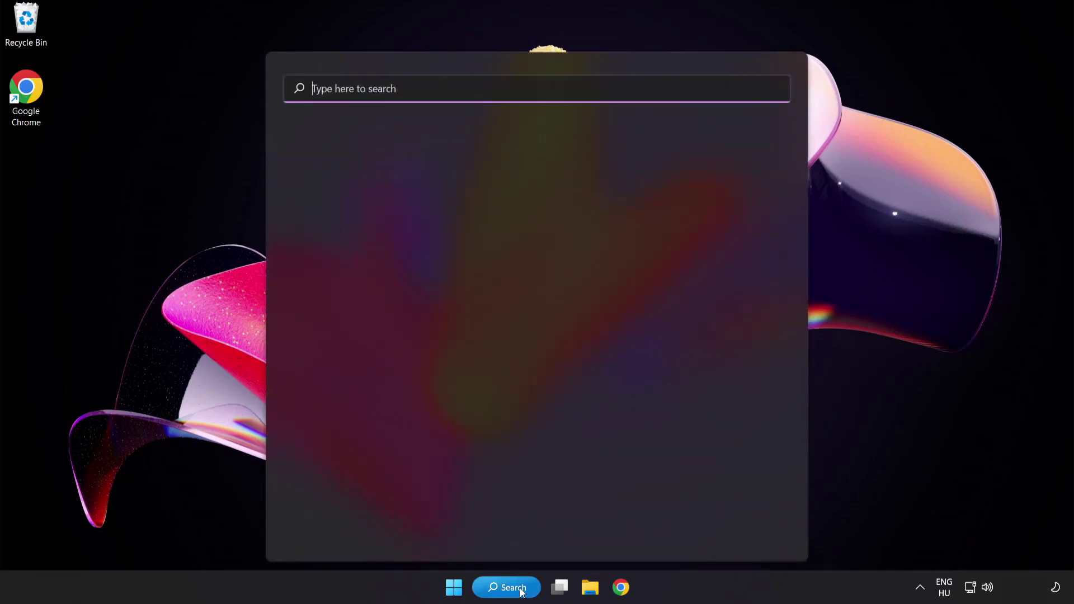
pyautogui.write('update')
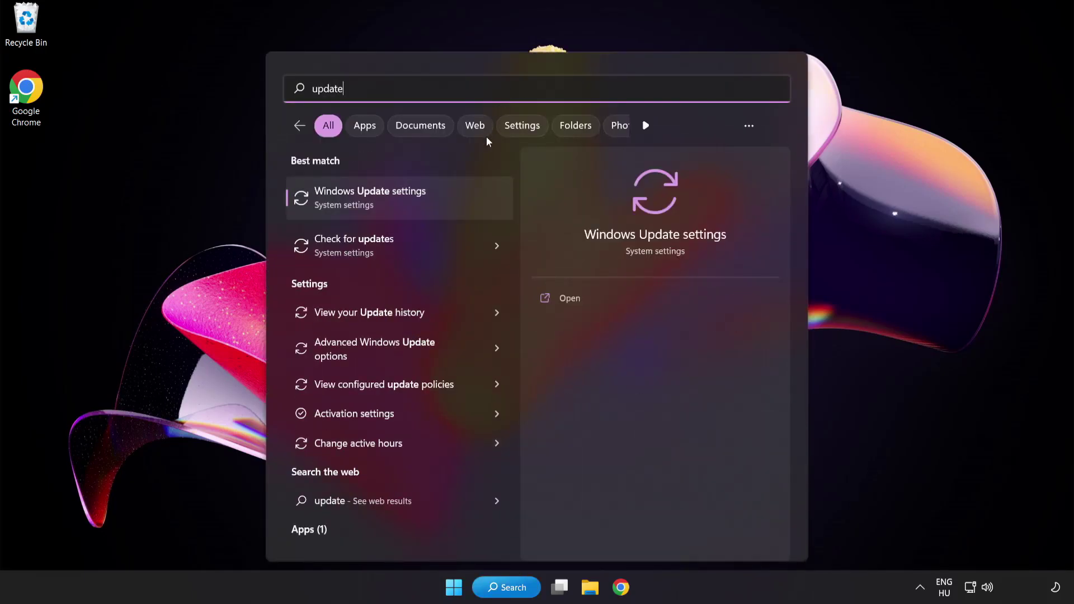
# Run a Windows Update check, confirm the PC is up to date, and close Settings
pyautogui.click(411, 204)
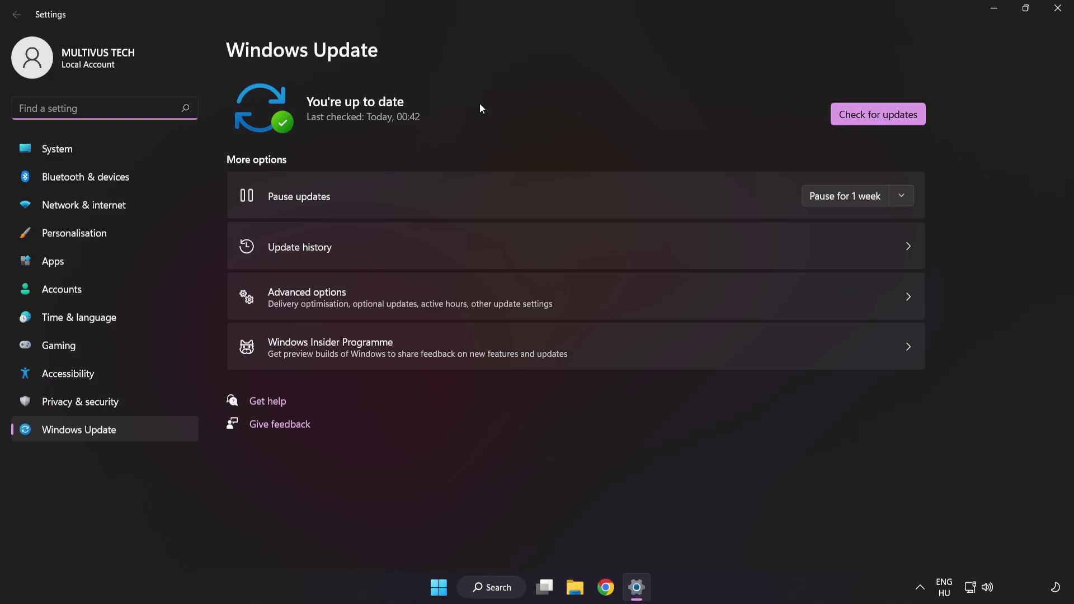
pyautogui.click(873, 120)
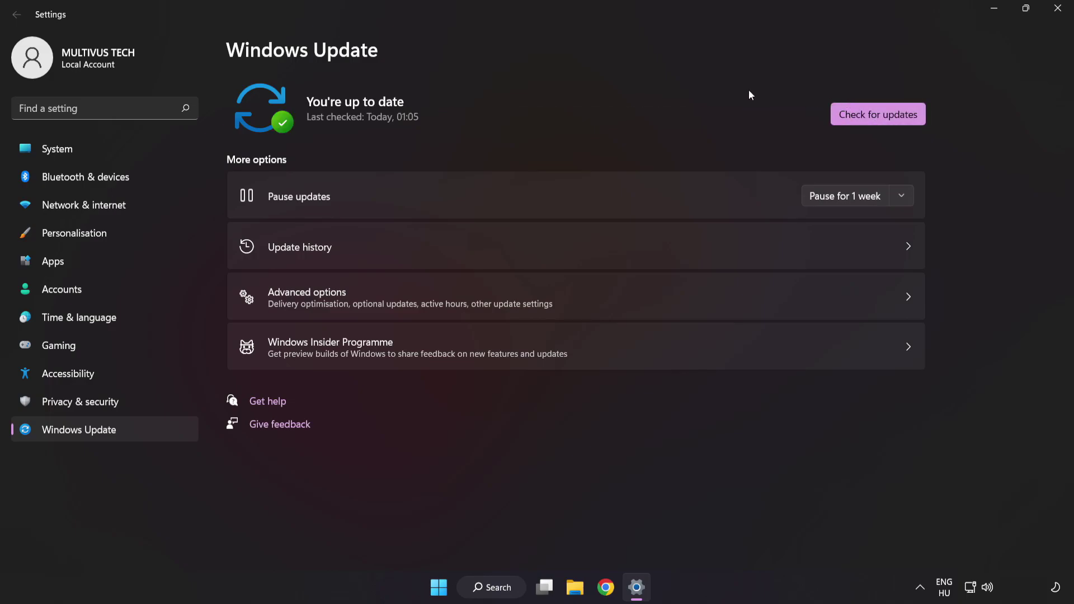
pyautogui.click(1056, 15)
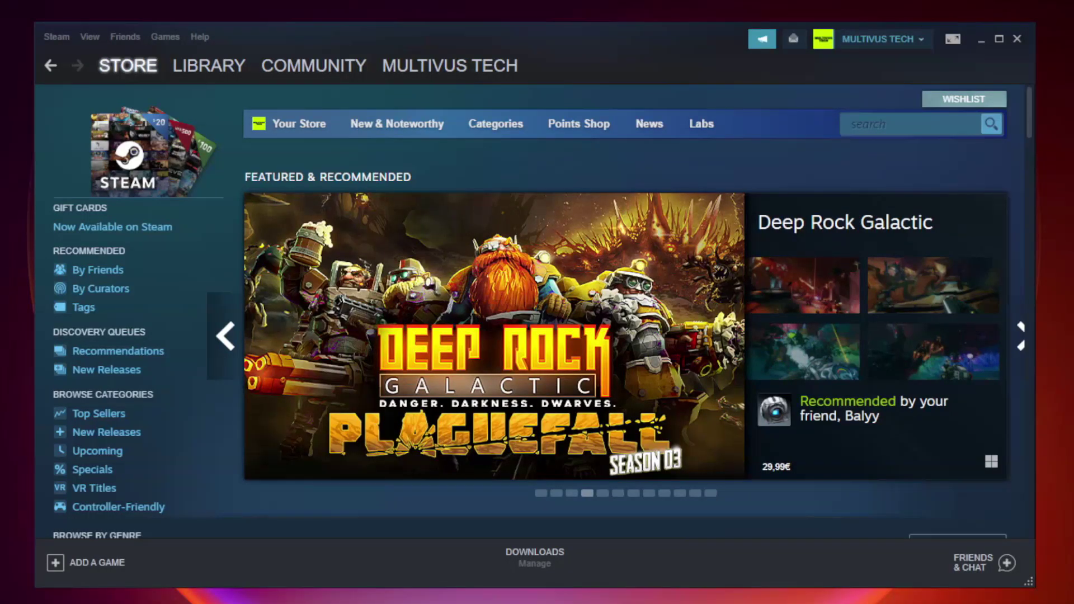
# Switch Steam to the Library and bring up the context menu for YOUR NOT WORKING GAME
pyautogui.moveTo(179, 70)
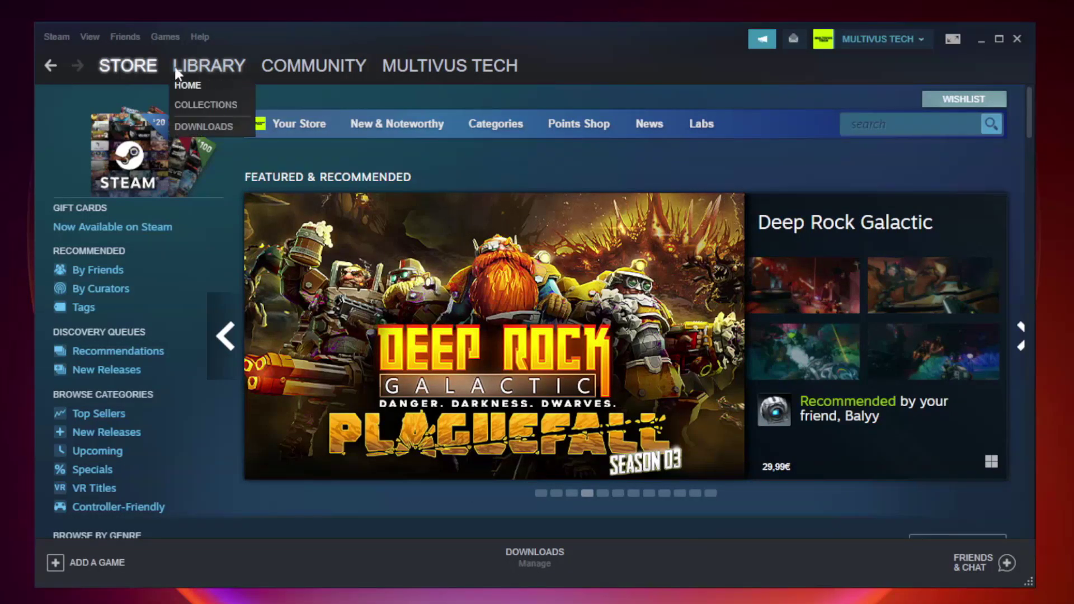
pyautogui.click(218, 71)
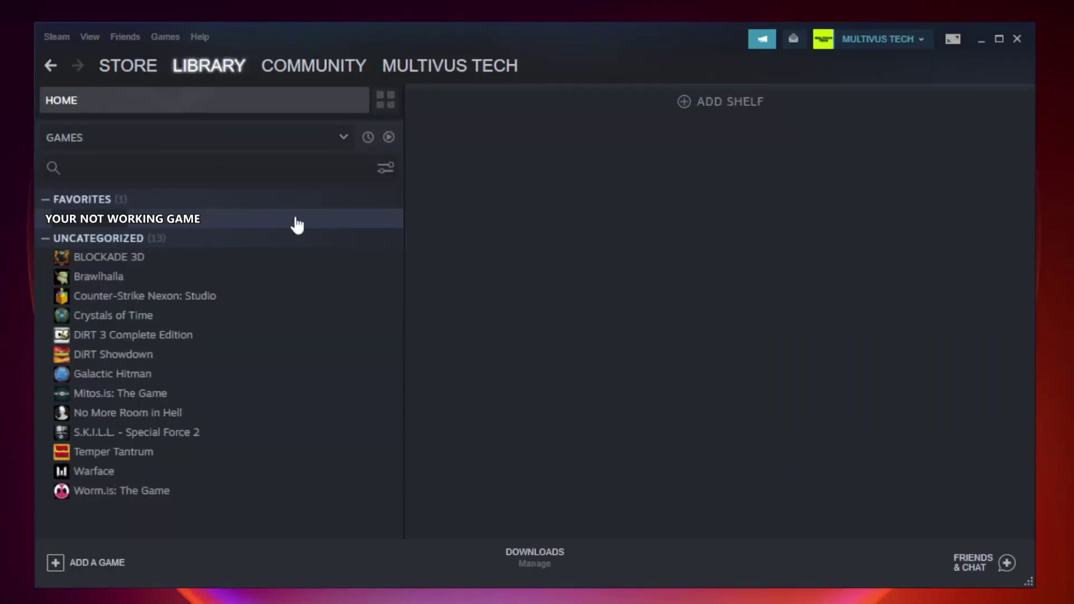
pyautogui.rightClick(232, 224)
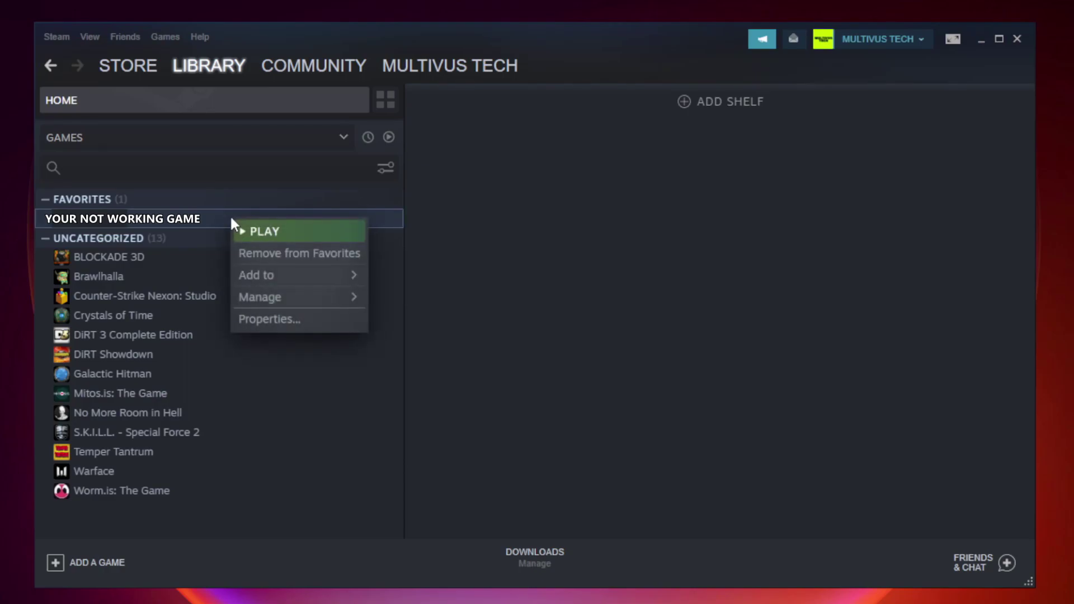
# Verify Unturned's game files under Properties > Local Files until all 9192 validate
pyautogui.click(296, 318)
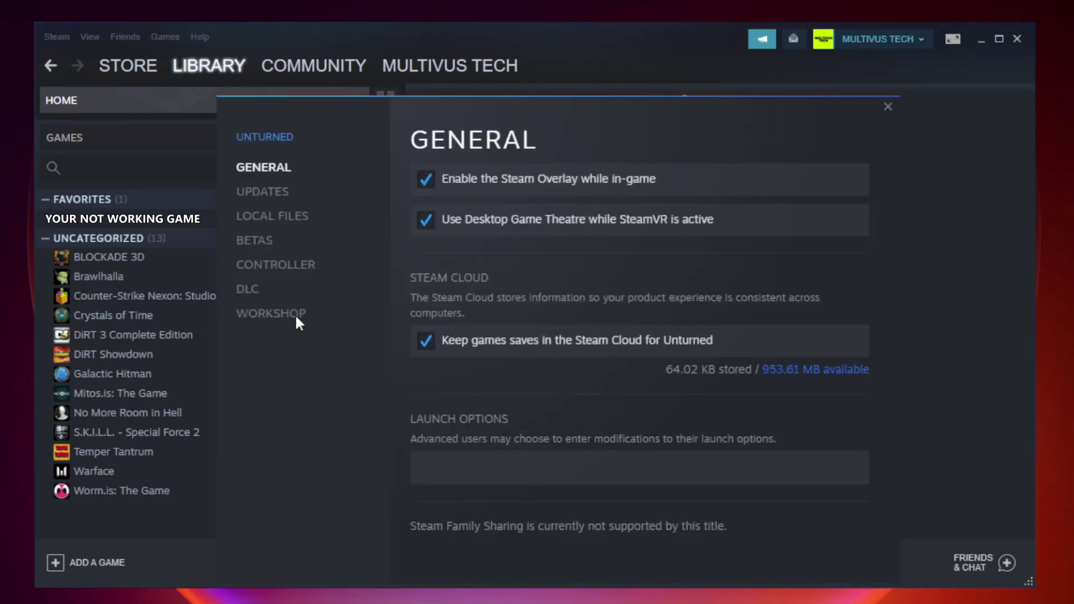
pyautogui.click(287, 224)
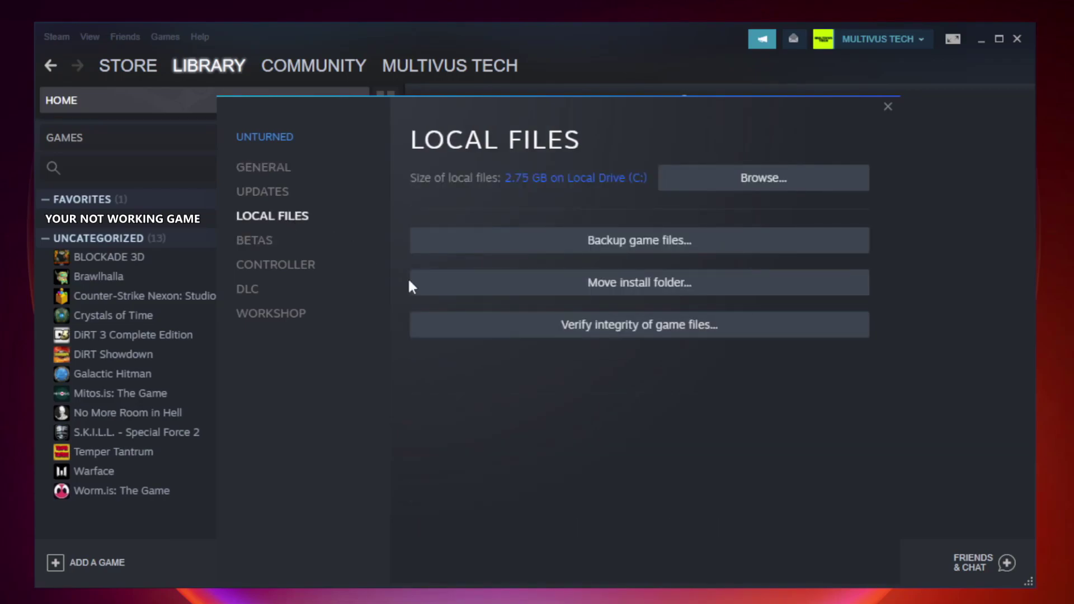
pyautogui.click(650, 330)
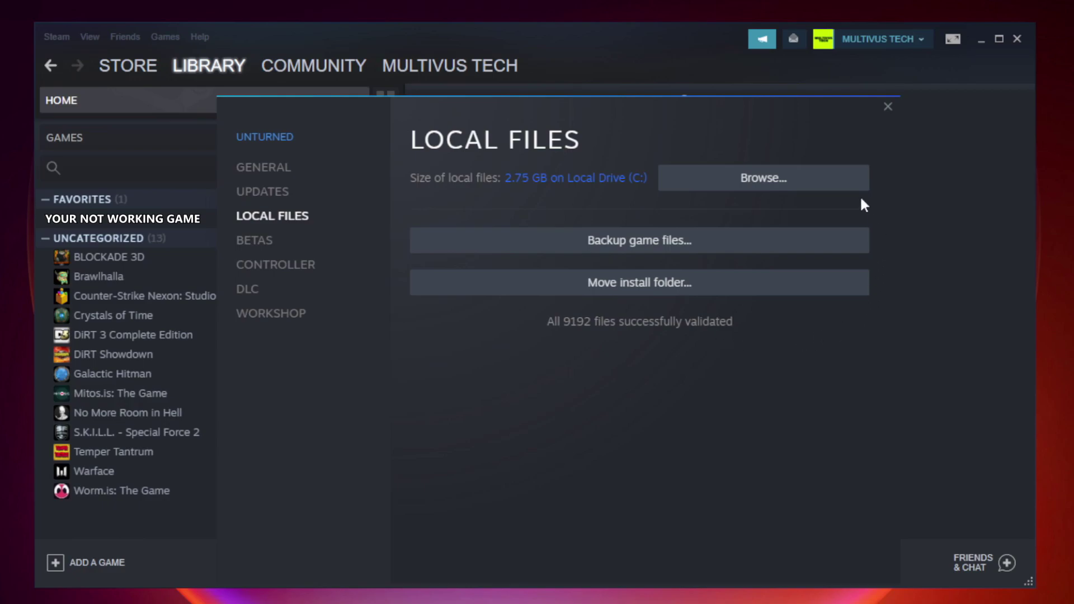
# Open the game's install folder and bring up the YOUR NOT WORKING GAME shortcut's context menu
pyautogui.click(768, 194)
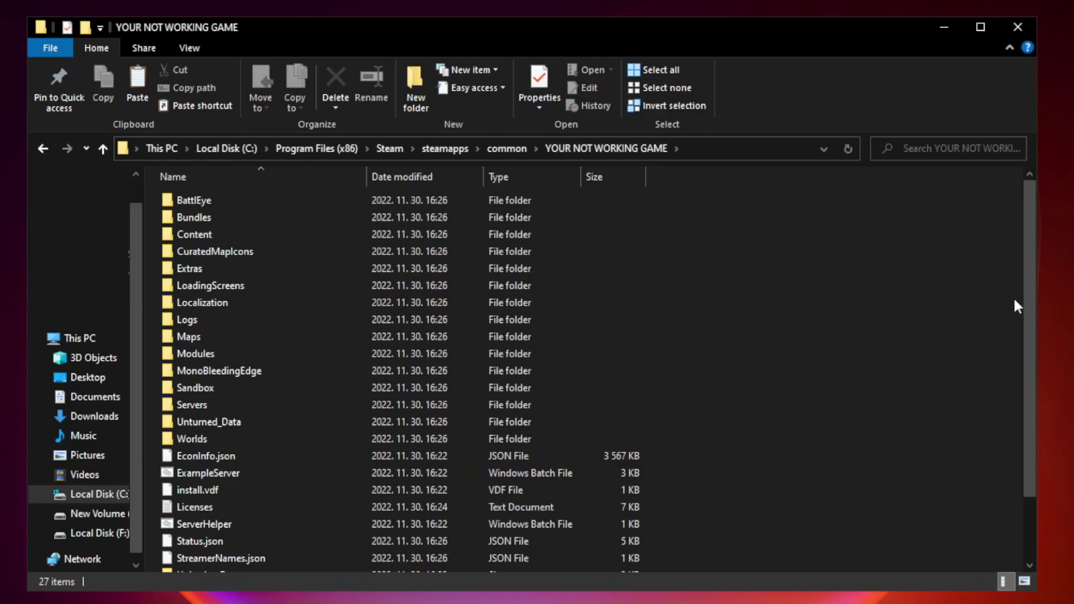
pyautogui.moveTo(1030, 293); pyautogui.dragTo(1031, 385)
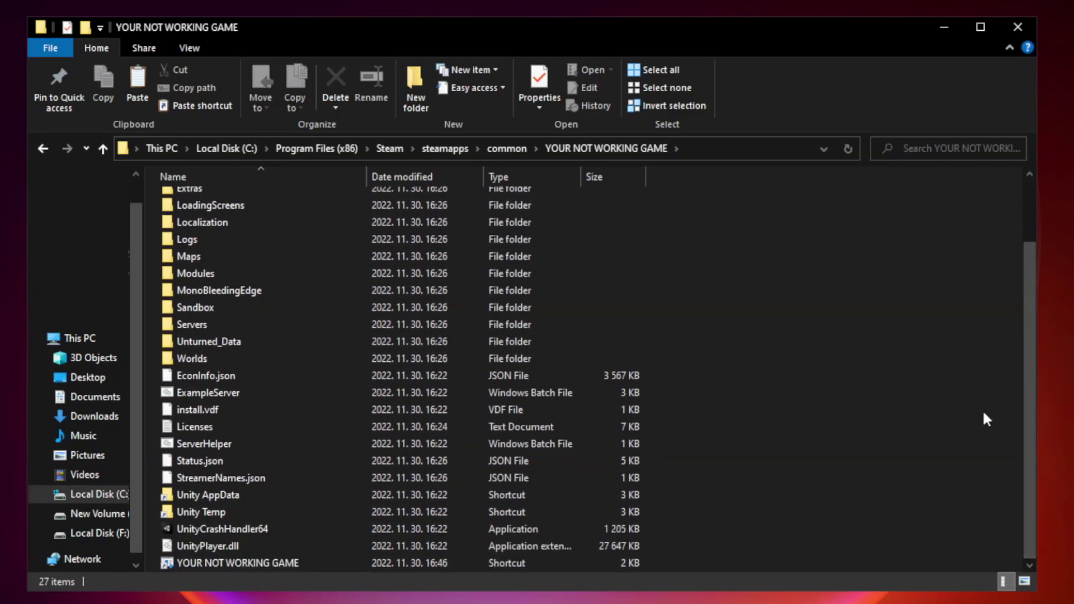
pyautogui.click(426, 562)
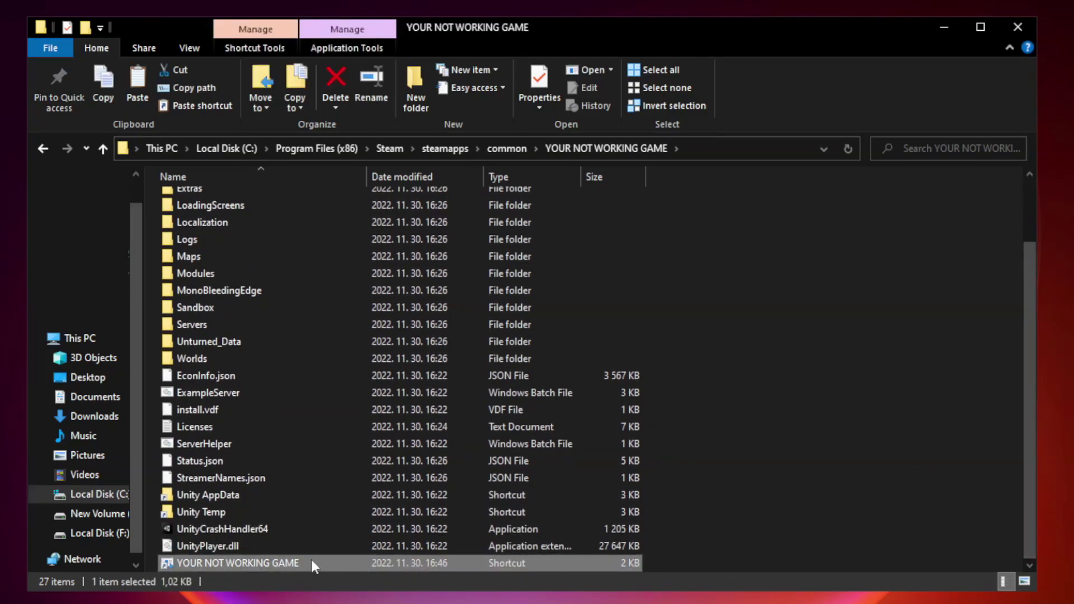
pyautogui.rightClick(364, 563)
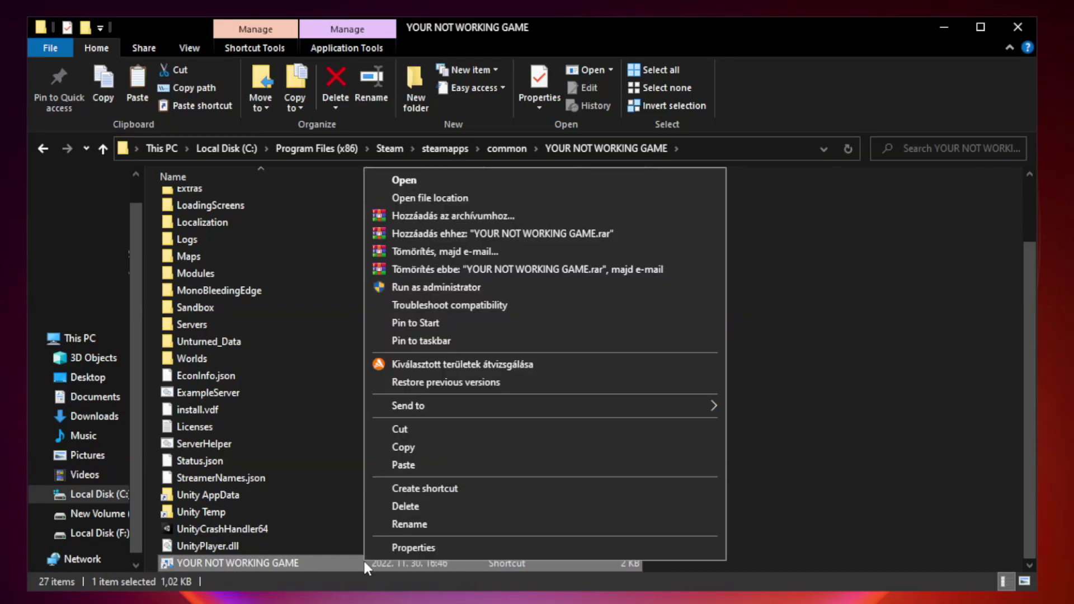
# Set the shortcut to Windows 8 compatibility mode, run as administrator, fullscreen optimizations disabled
pyautogui.click(540, 548)
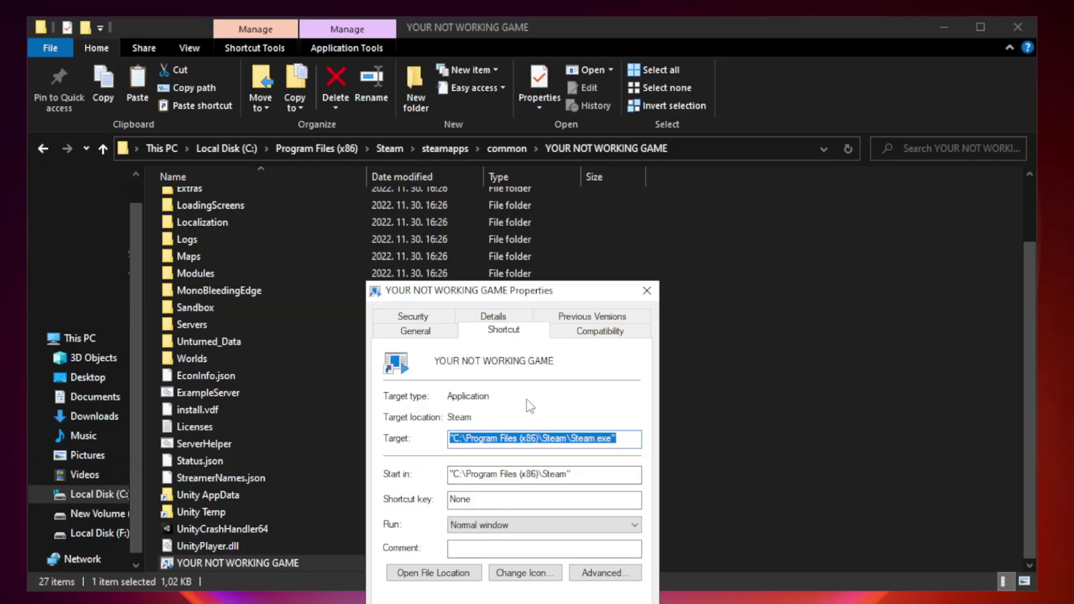
pyautogui.moveTo(533, 295); pyautogui.dragTo(533, 121)
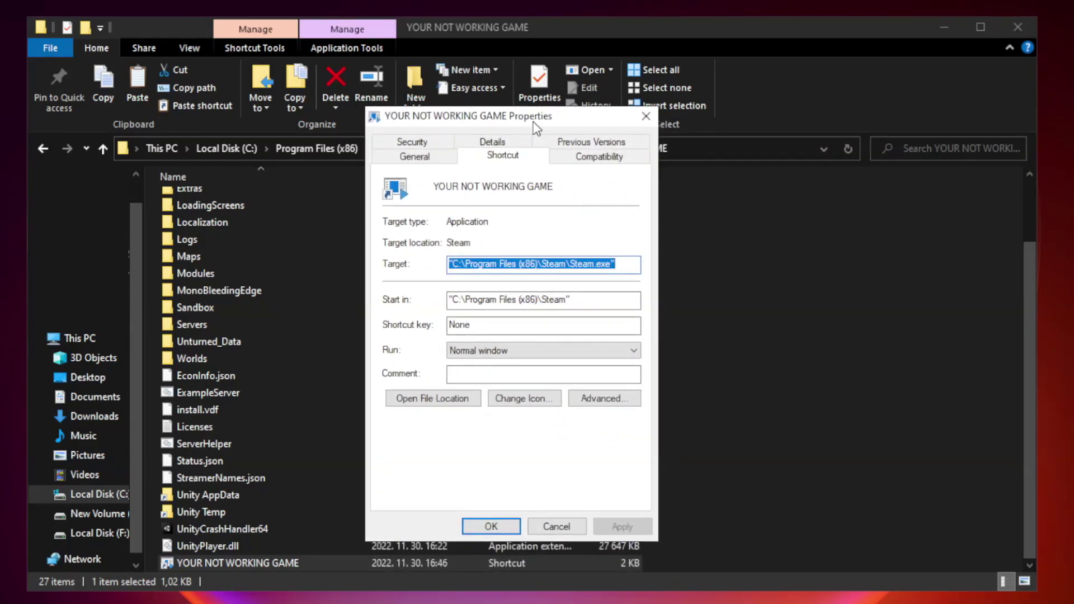
pyautogui.click(597, 159)
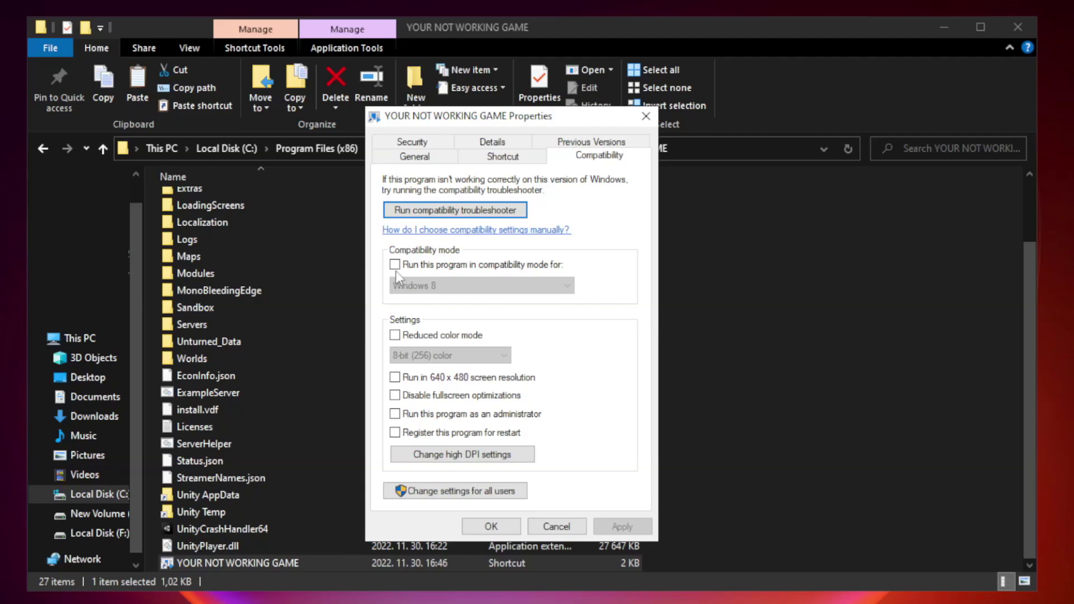
pyautogui.click(426, 266)
pyautogui.click(482, 286)
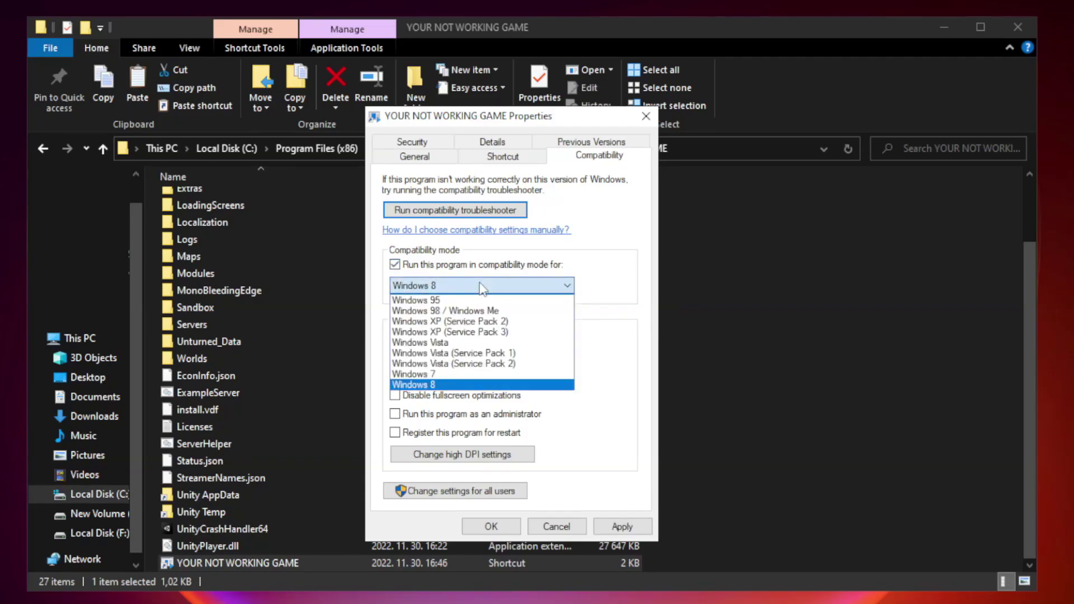
pyautogui.click(455, 385)
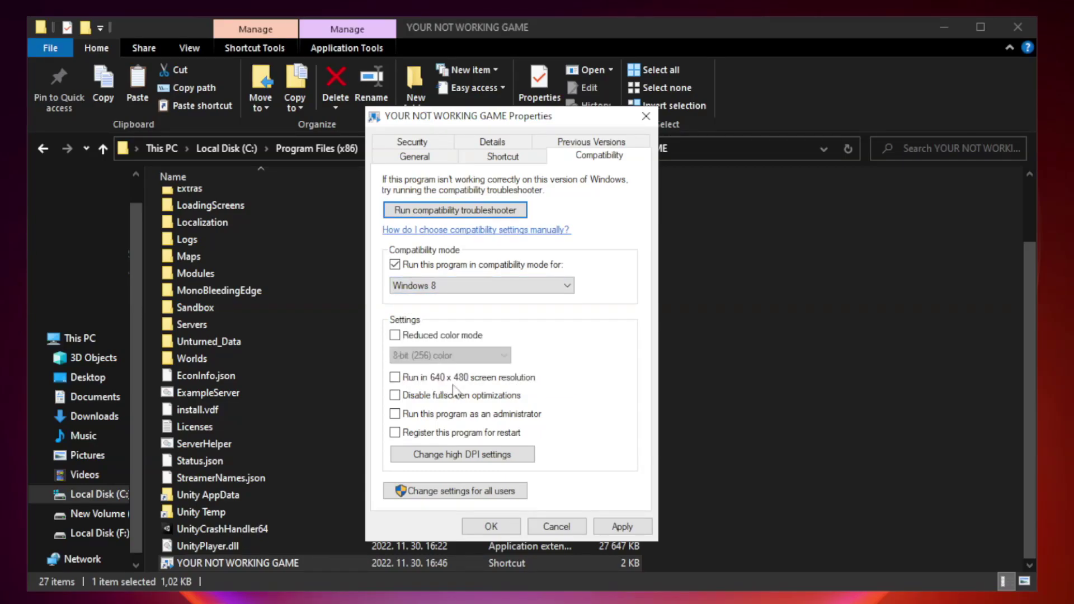
pyautogui.click(420, 398)
pyautogui.click(423, 417)
pyautogui.click(619, 528)
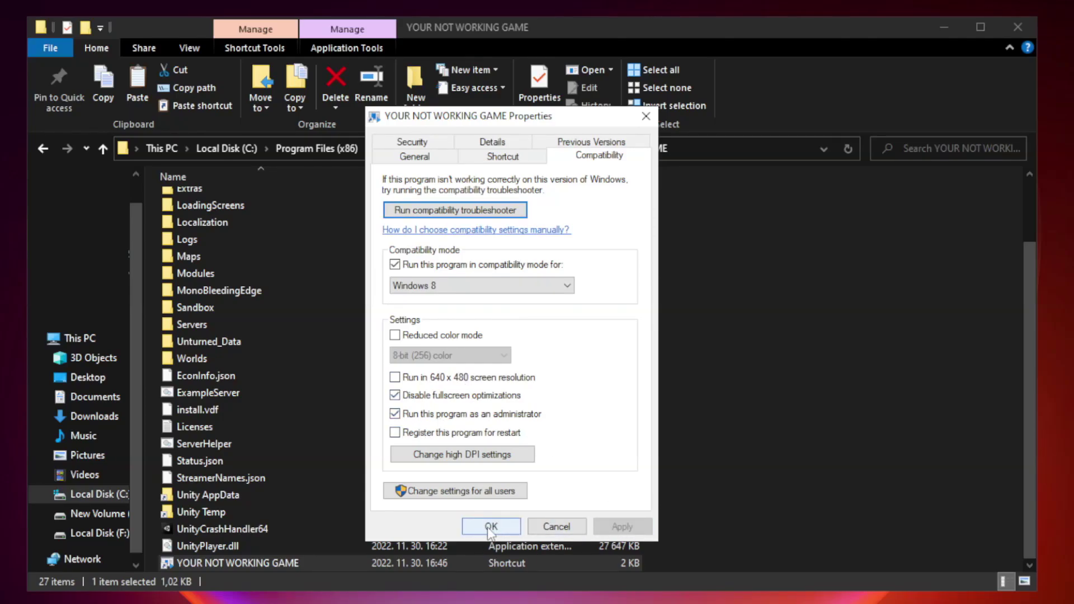
pyautogui.click(491, 528)
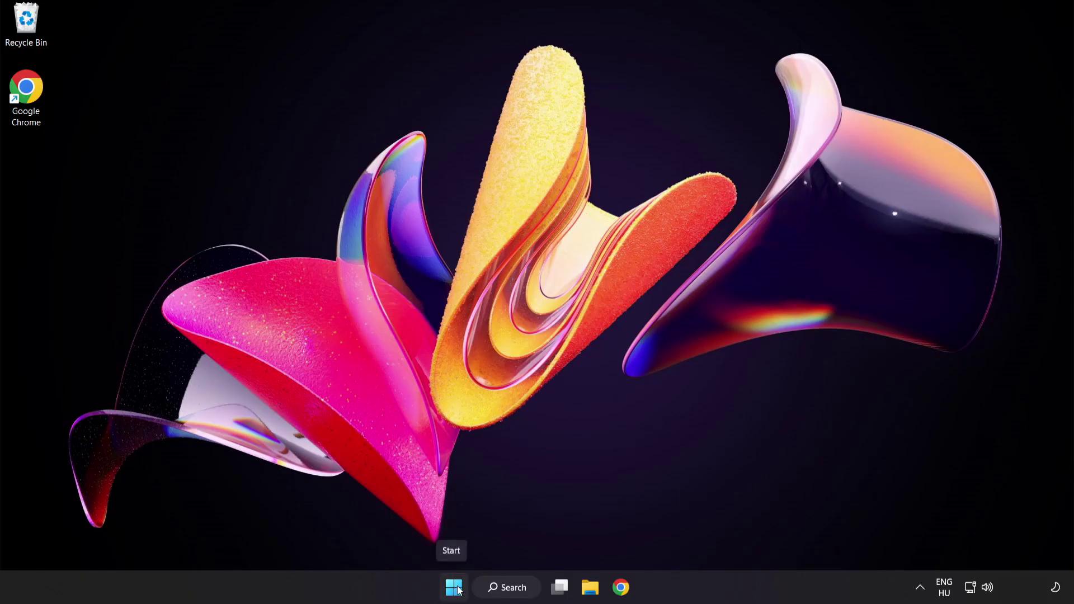
# Launch Task Manager from the Start button's Win+X menu
pyautogui.rightClick(455, 588)
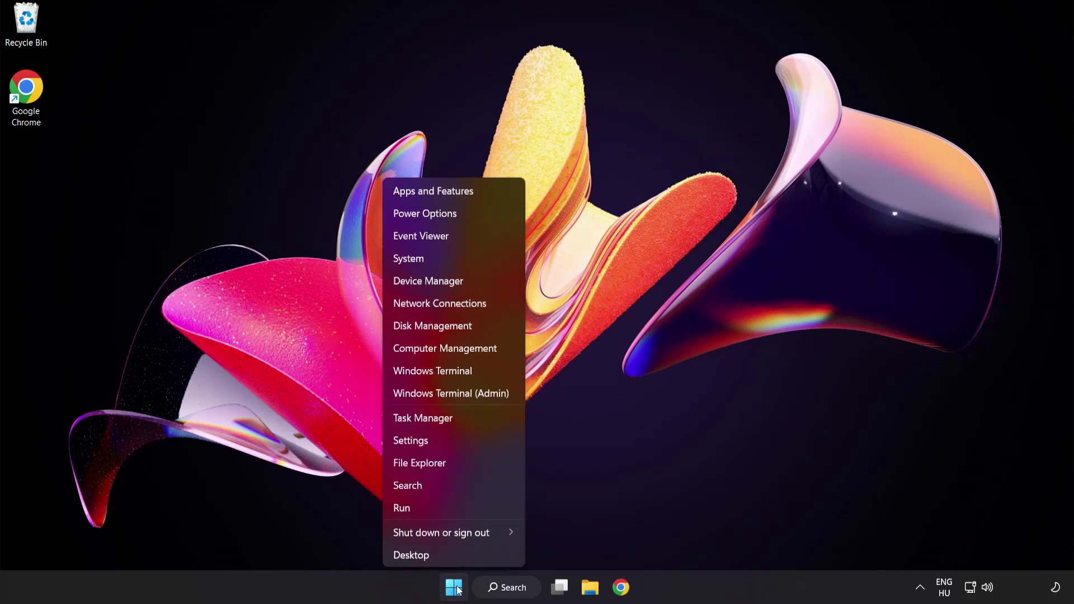
pyautogui.click(464, 418)
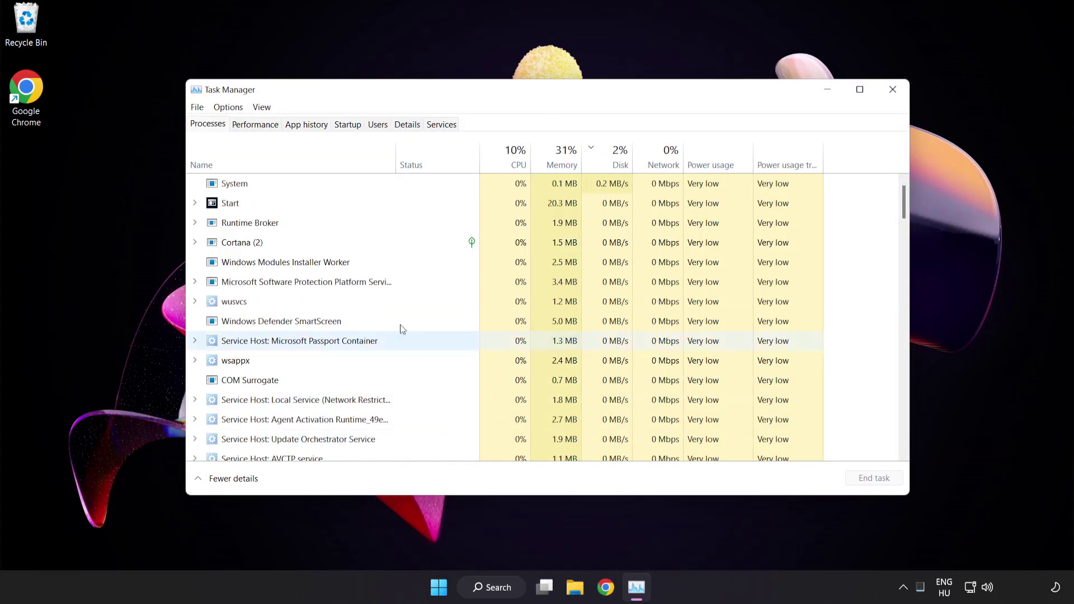
# Disable Cortana, Phone Link, Terminal and the Windows Security notification icon as startup apps
pyautogui.click(354, 126)
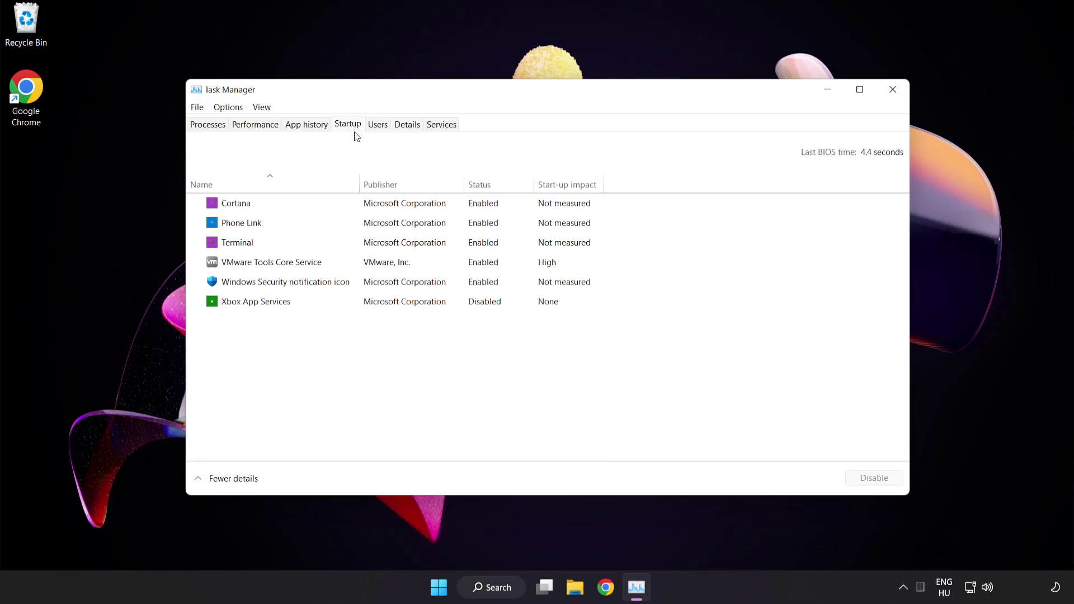
pyautogui.click(356, 211)
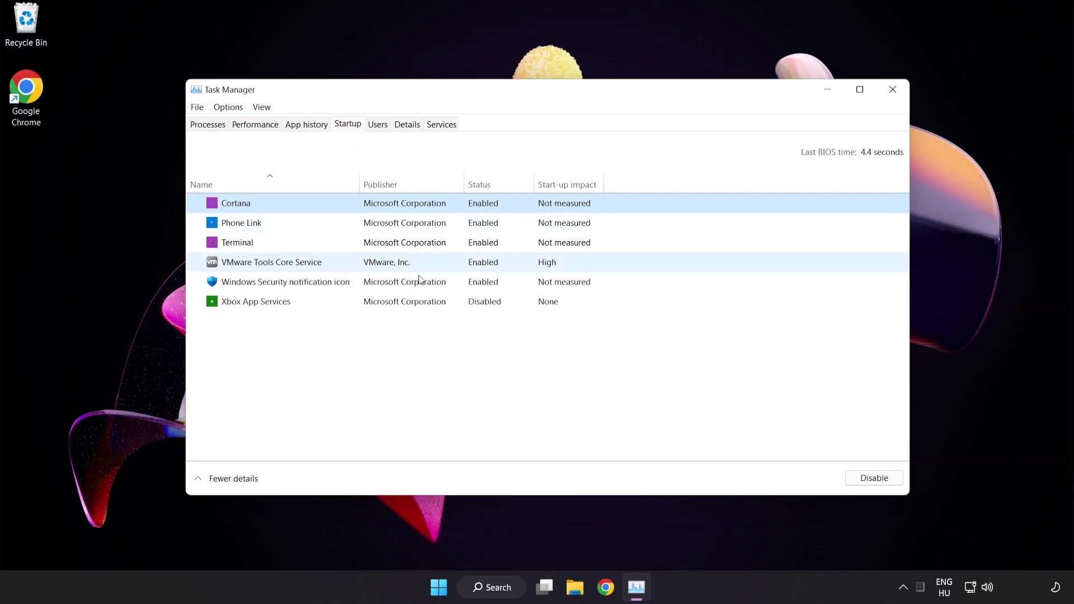
pyautogui.click(881, 485)
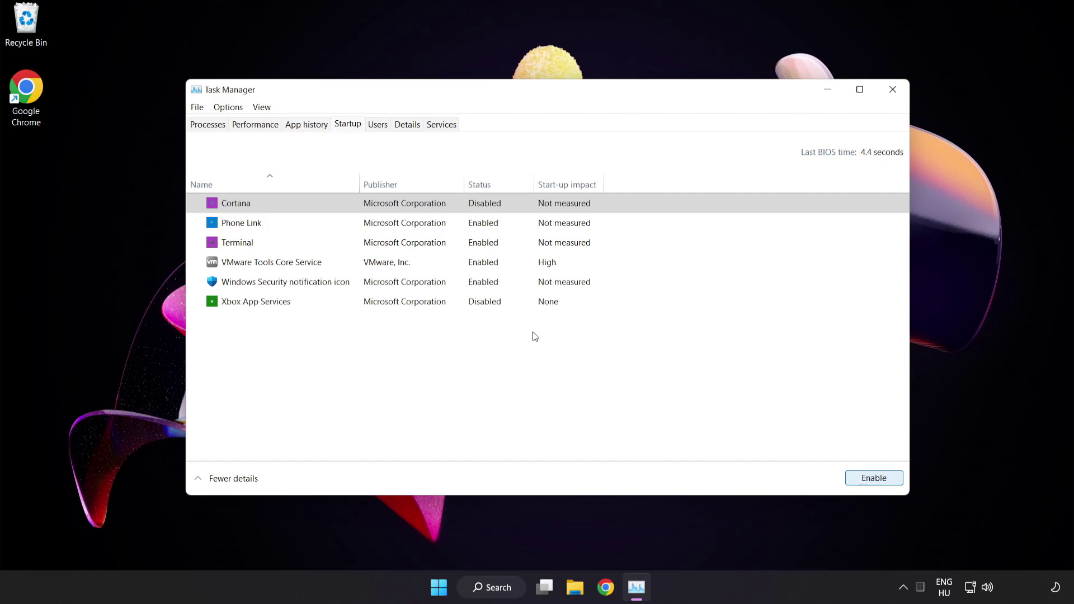
pyautogui.click(333, 223)
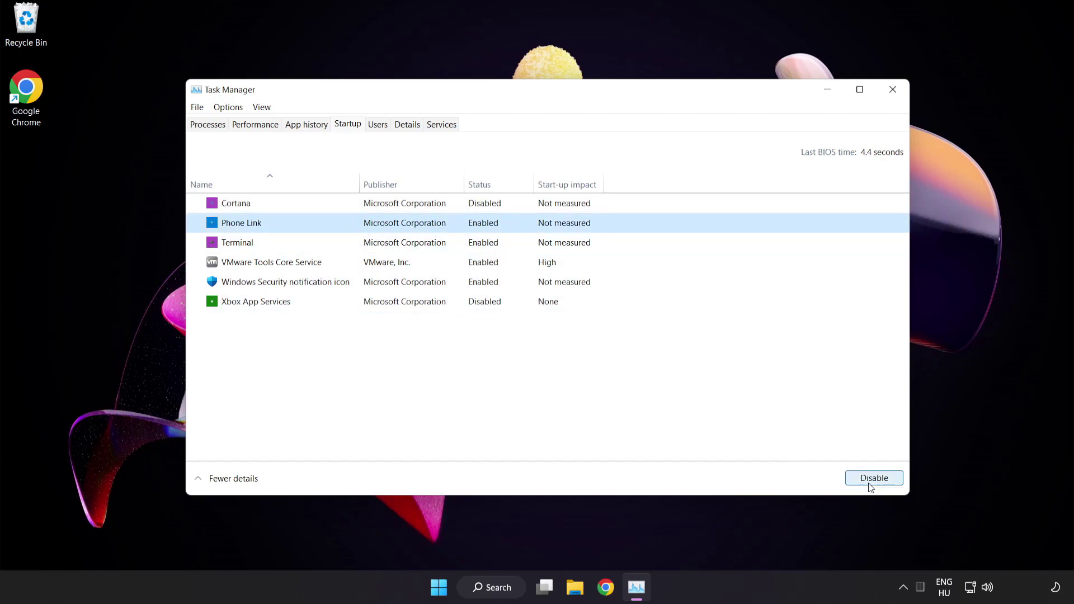
pyautogui.click(869, 485)
pyautogui.click(340, 243)
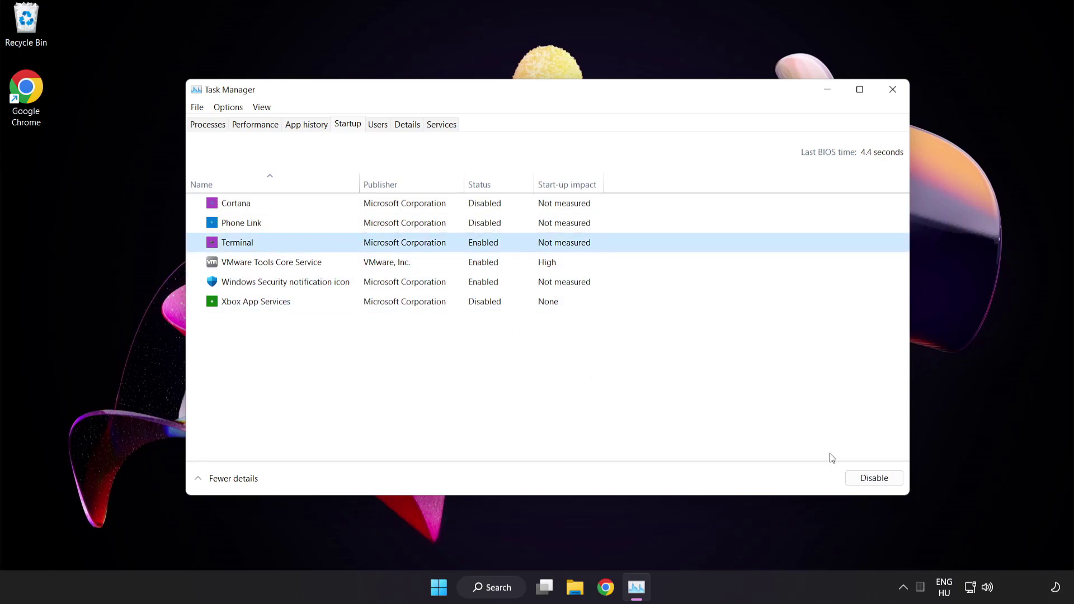
pyautogui.click(872, 478)
pyautogui.click(361, 282)
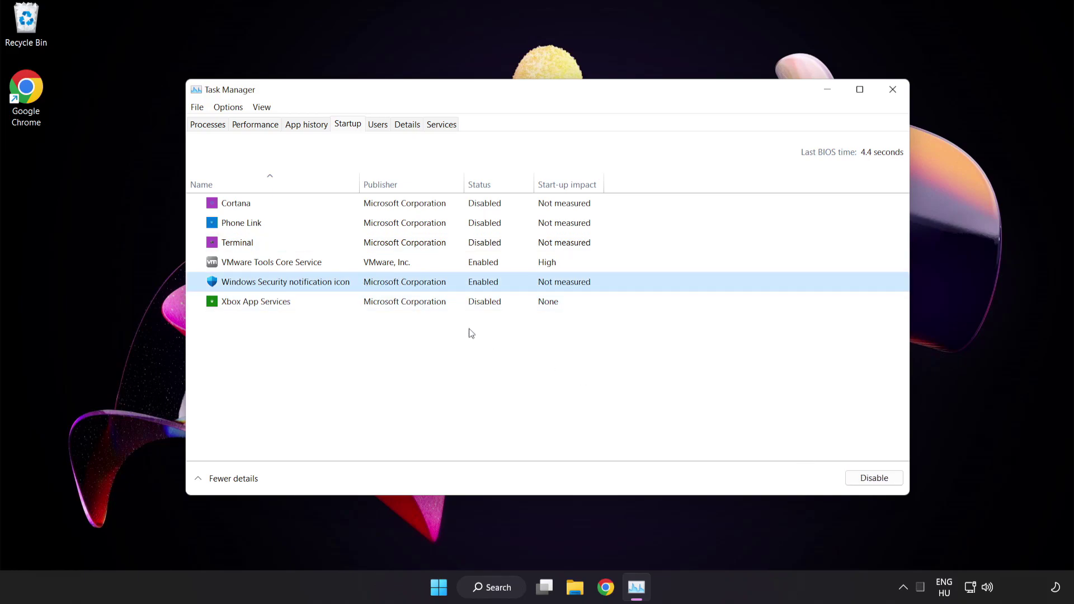
pyautogui.click(871, 479)
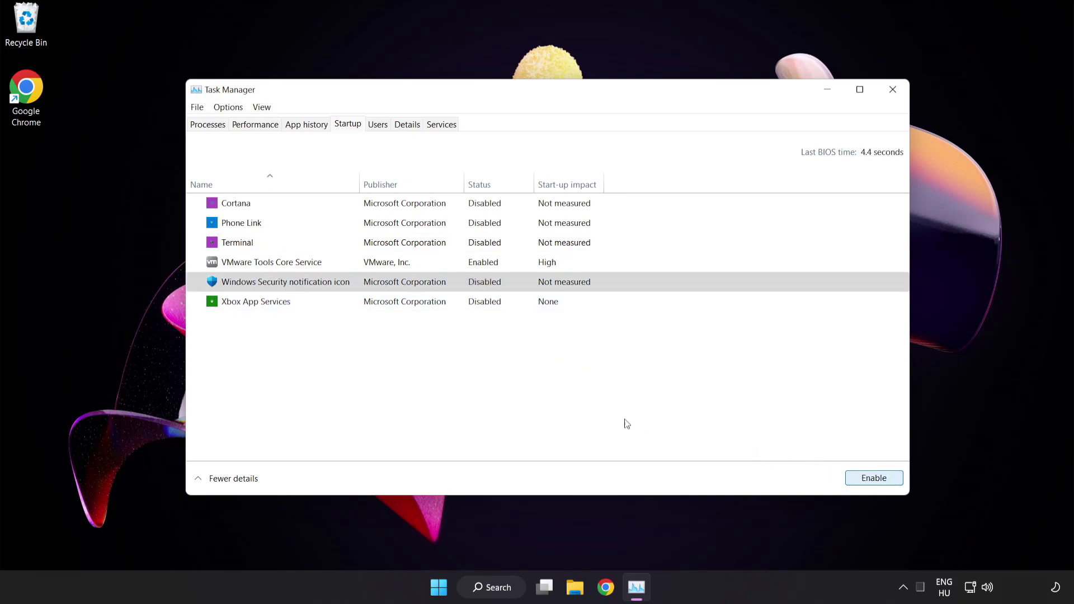
# Close Task Manager and launch Windows Security by searching for 'security'
pyautogui.click(893, 91)
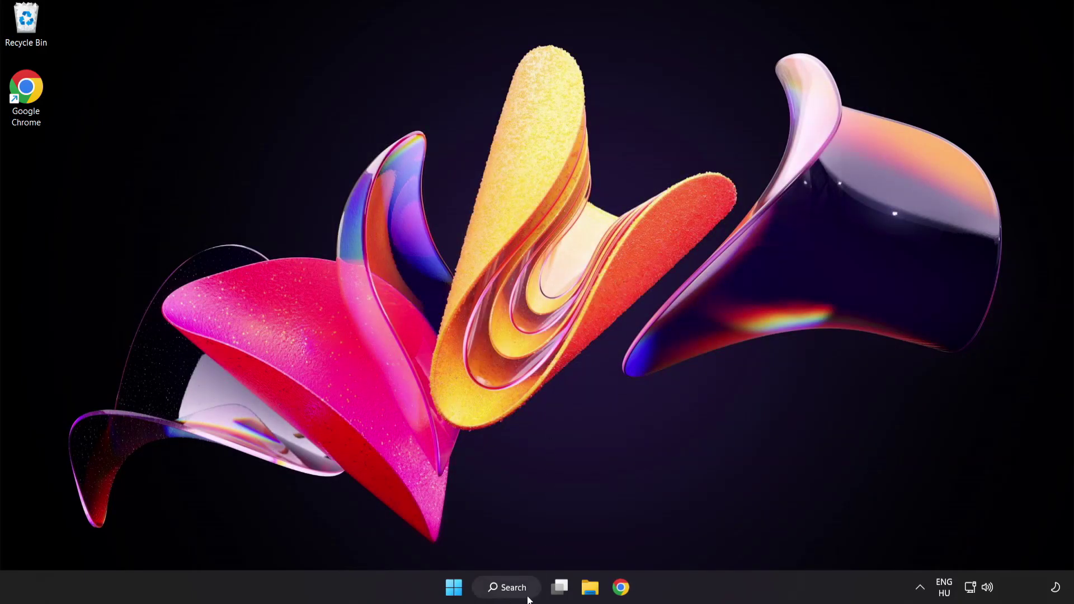
pyautogui.click(517, 588)
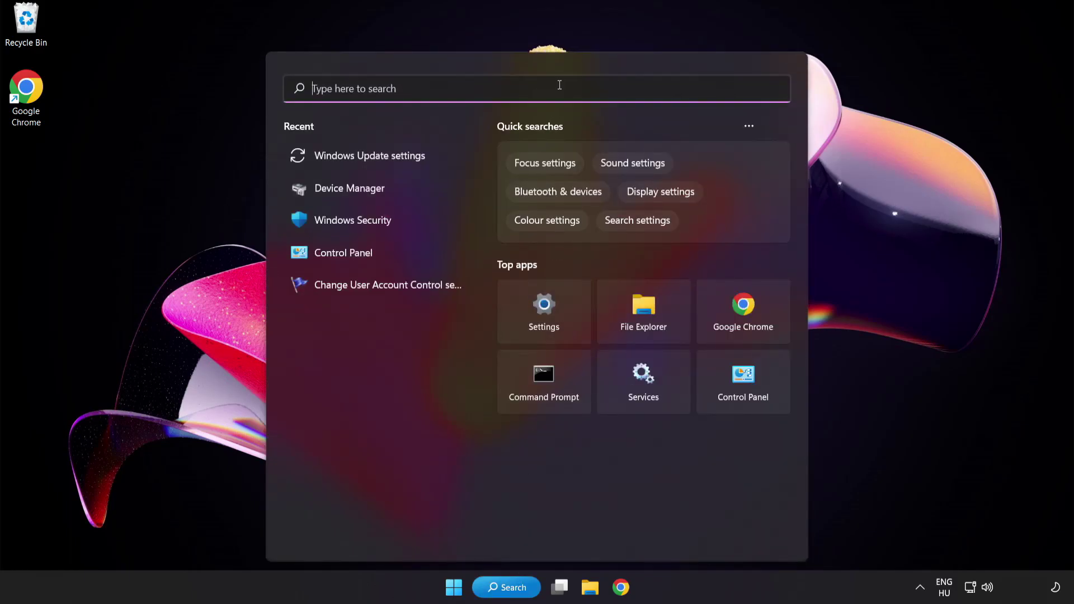
pyautogui.write('security')
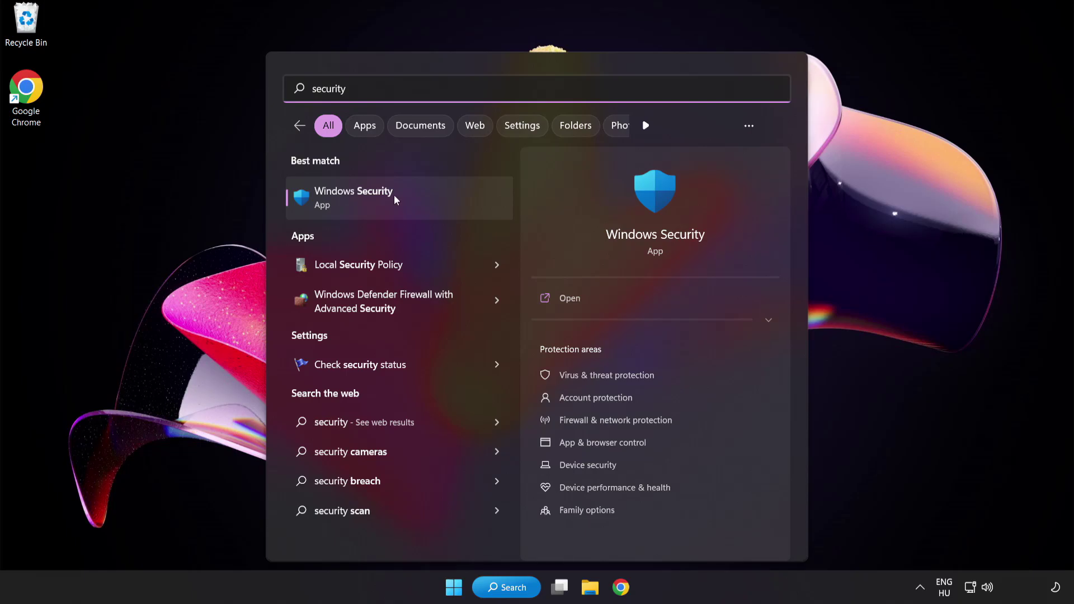
pyautogui.click(405, 199)
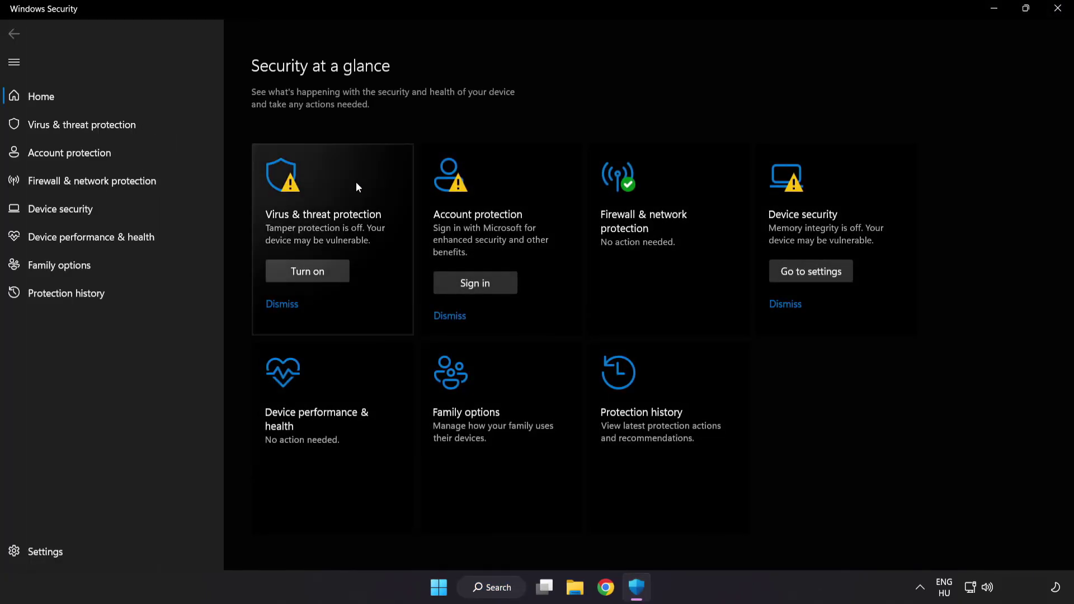
# Go into Virus & threat protection settings and open the Defender exclusions list
pyautogui.click(163, 125)
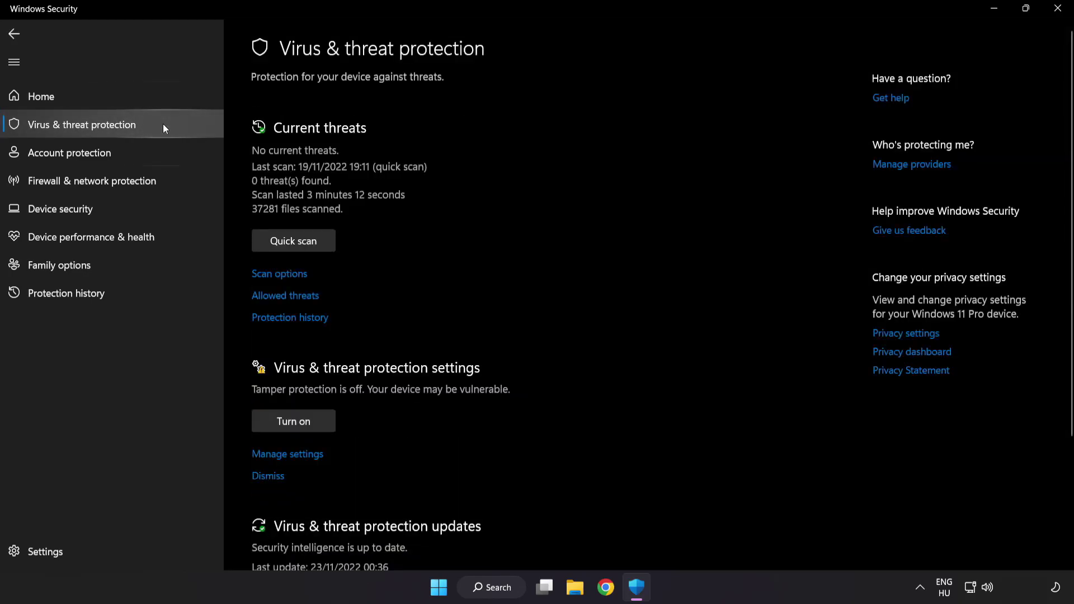
pyautogui.scroll(-3, 679, 164)
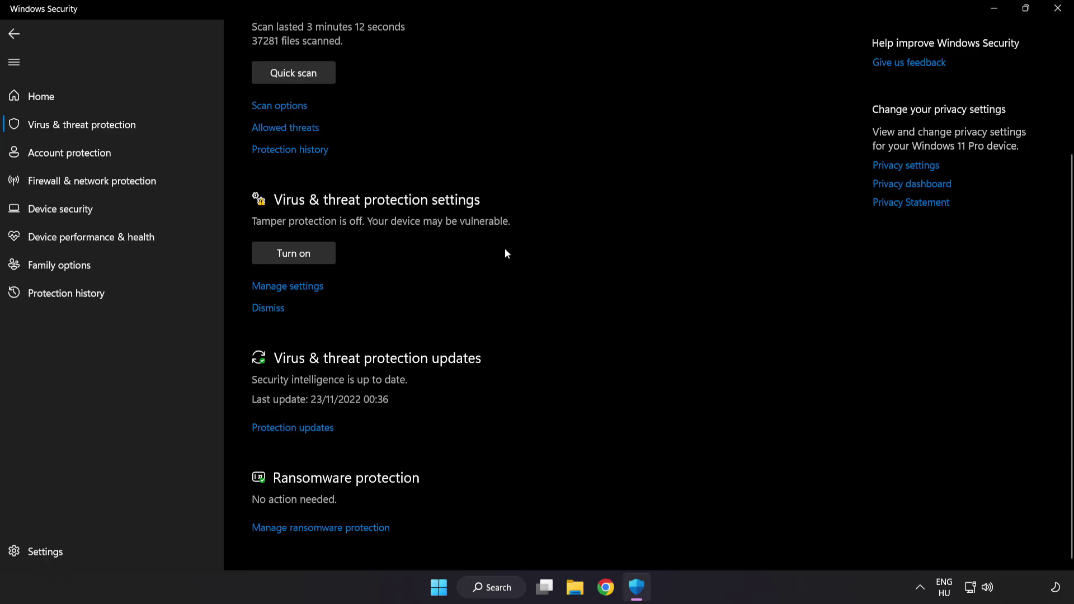
pyautogui.click(294, 287)
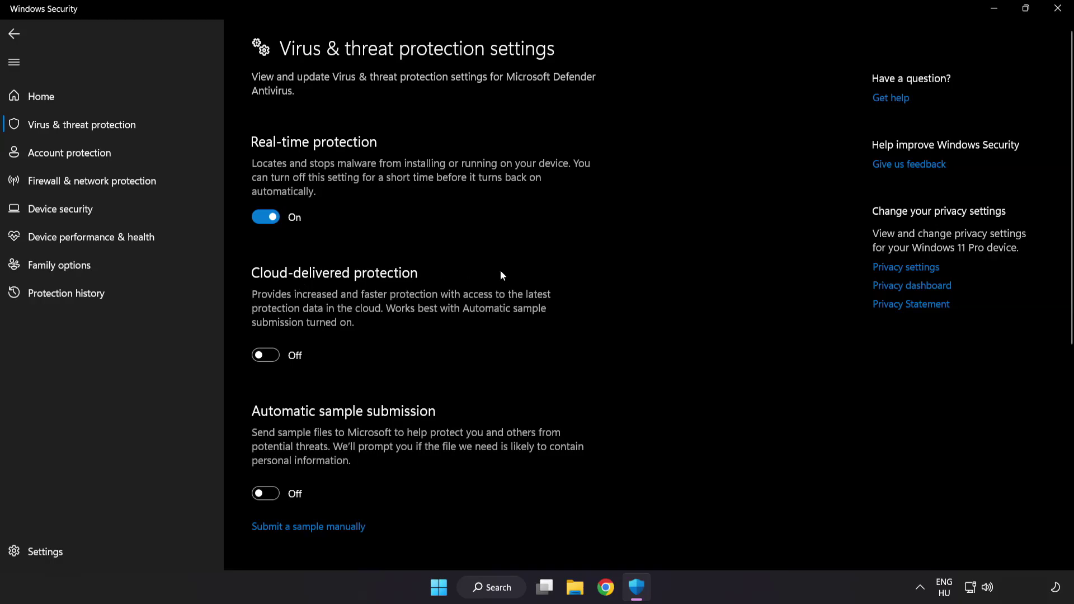
pyautogui.scroll(-6, 624, 294)
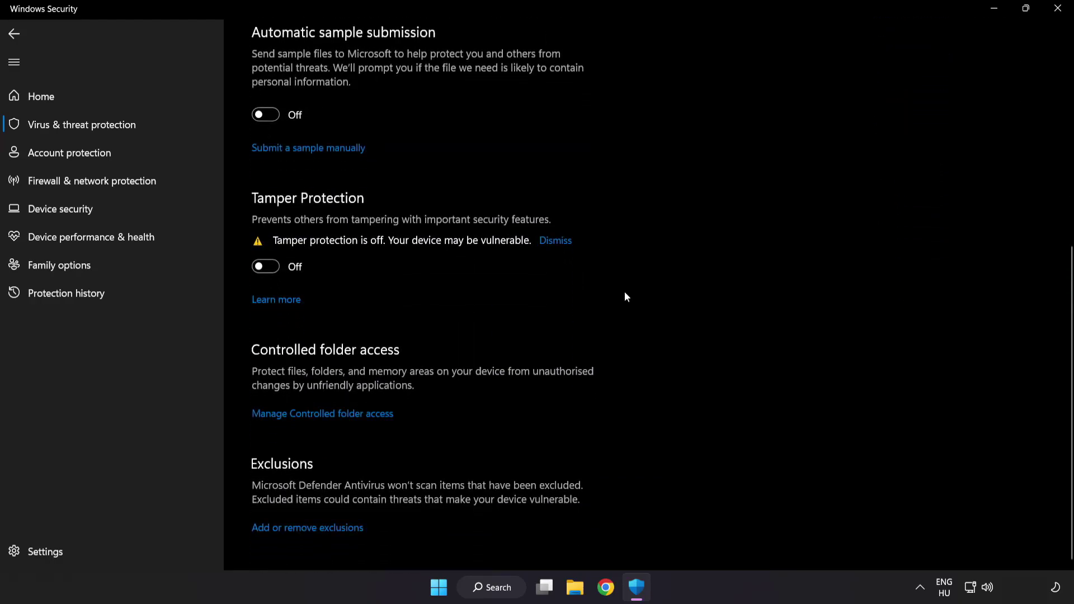
pyautogui.click(313, 528)
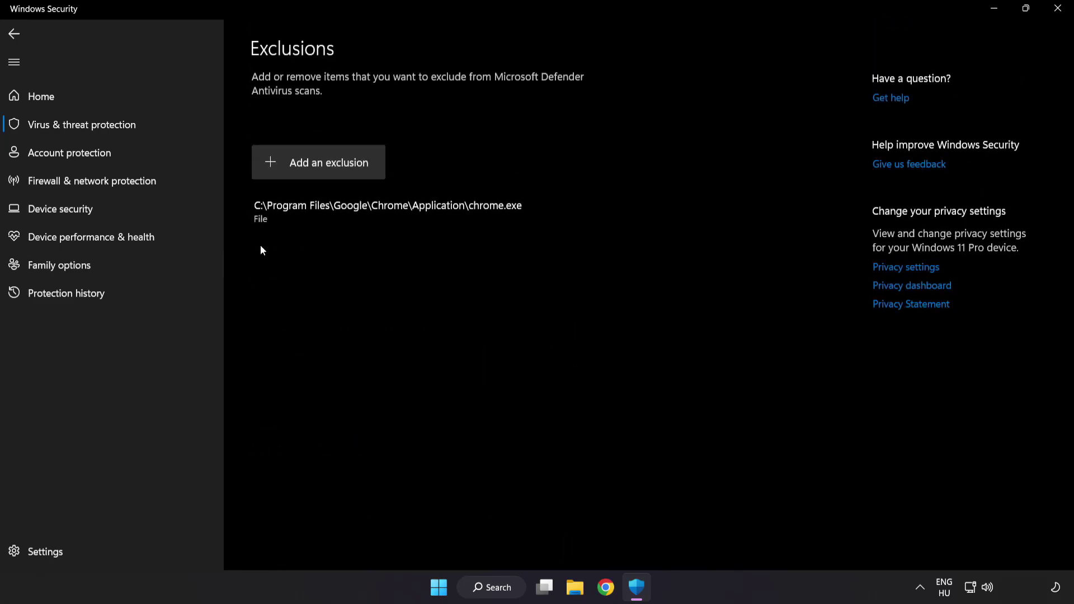
# Add the NOT WORKING APP shortcut in C:\Program Files (x86)\NOT WORKING APP as a file exclusion
pyautogui.click(322, 175)
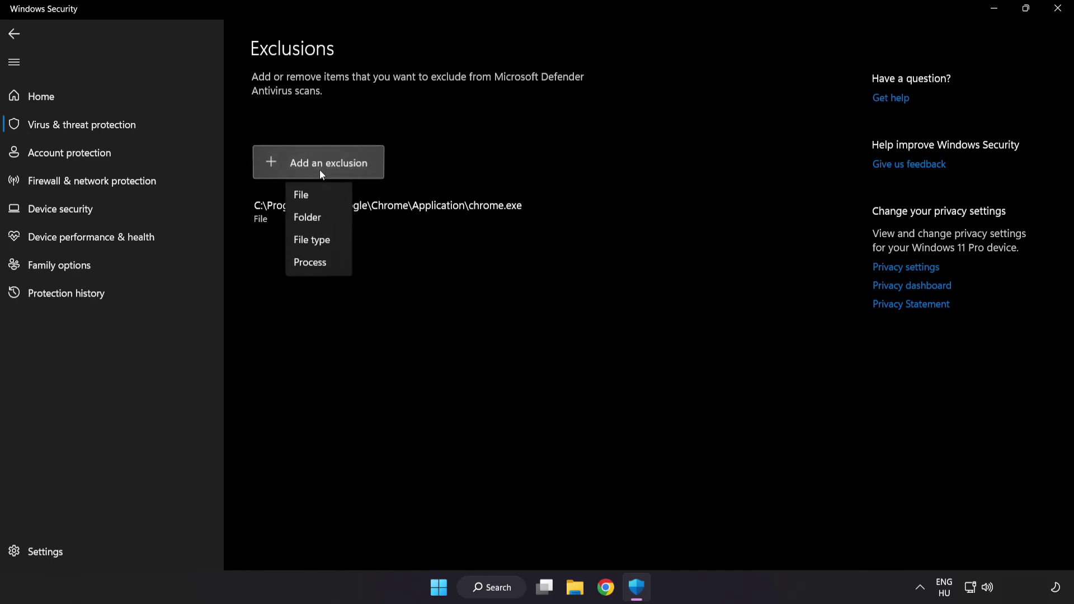
pyautogui.click(312, 199)
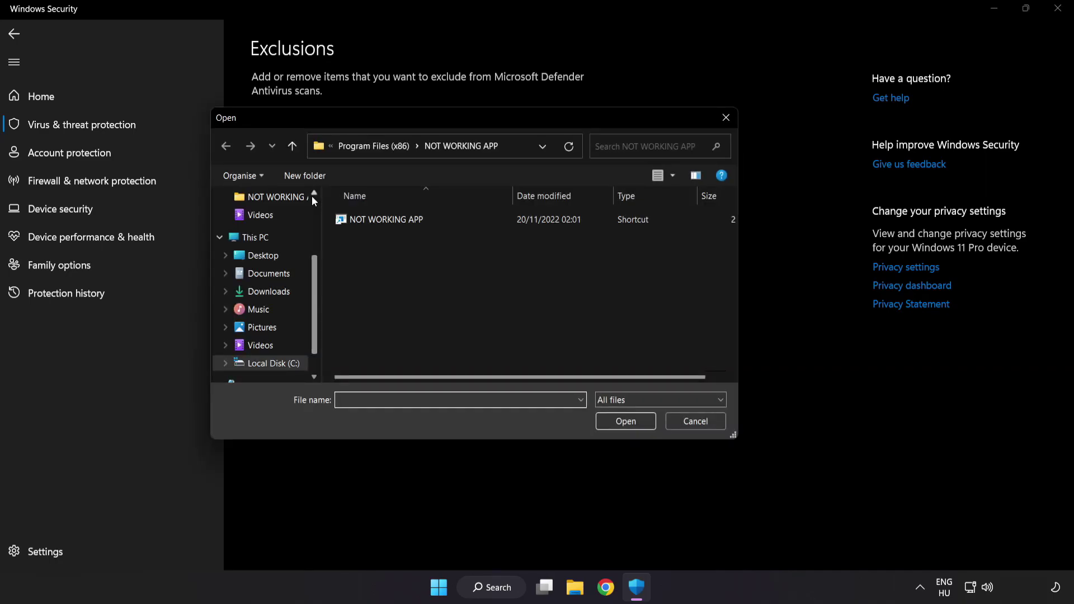
pyautogui.click(344, 150)
pyautogui.click(351, 145)
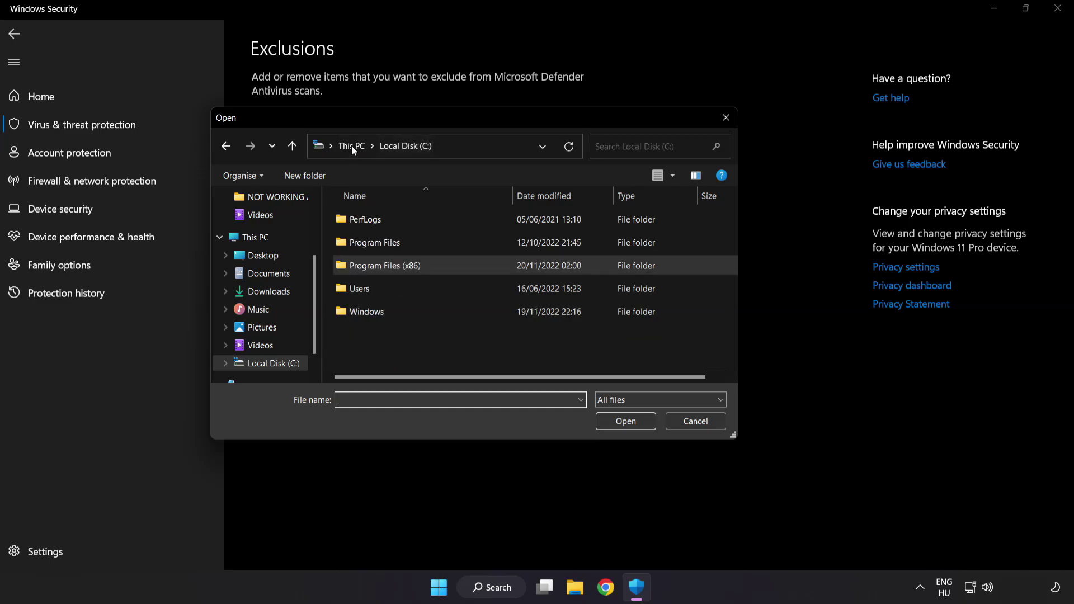
pyautogui.click(353, 145)
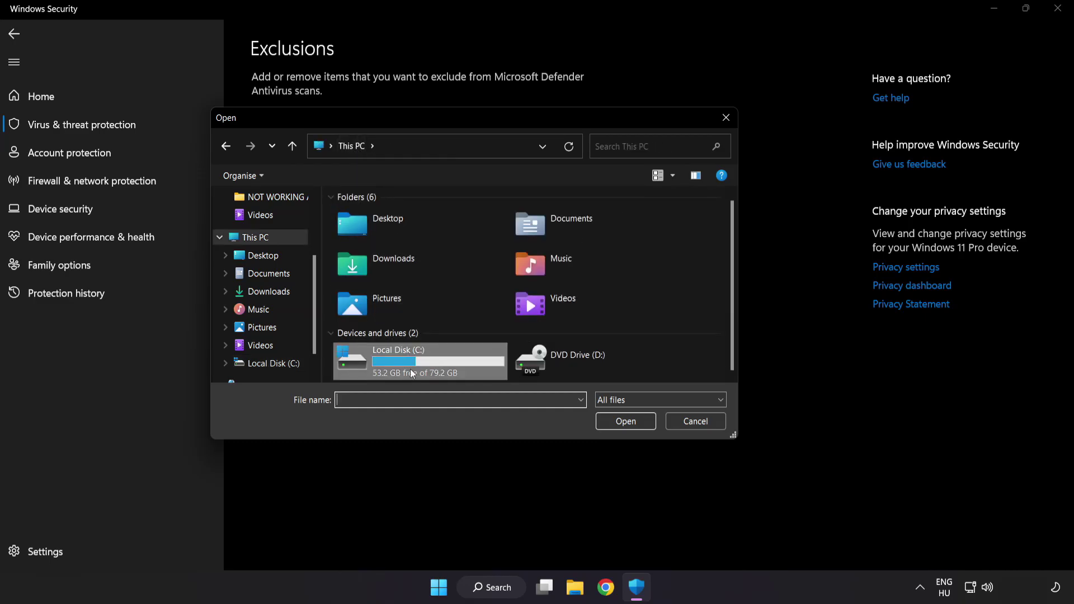
pyautogui.doubleClick(401, 367)
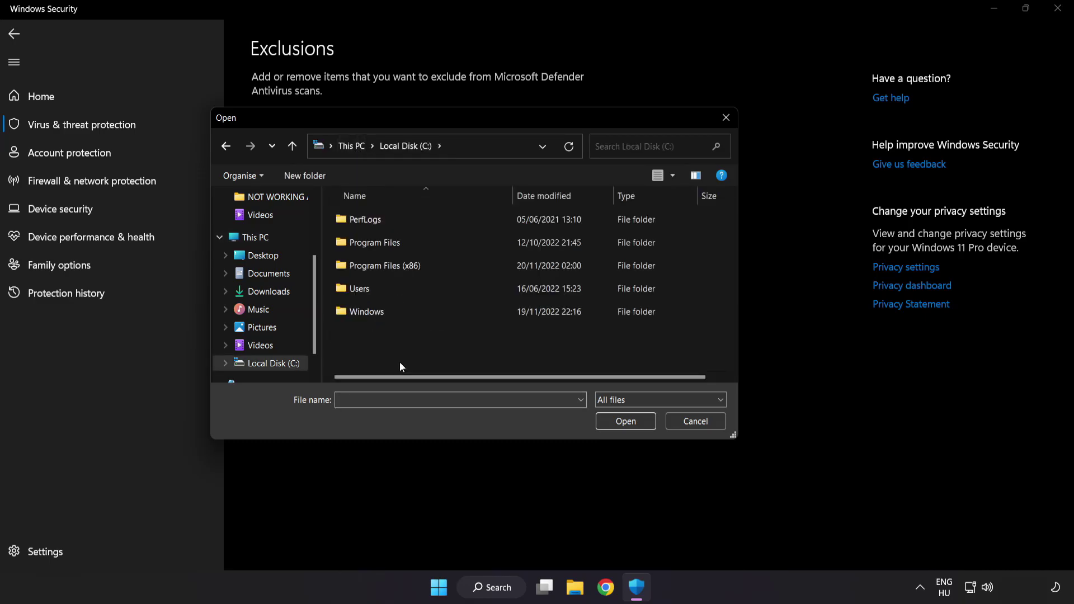
pyautogui.doubleClick(413, 261)
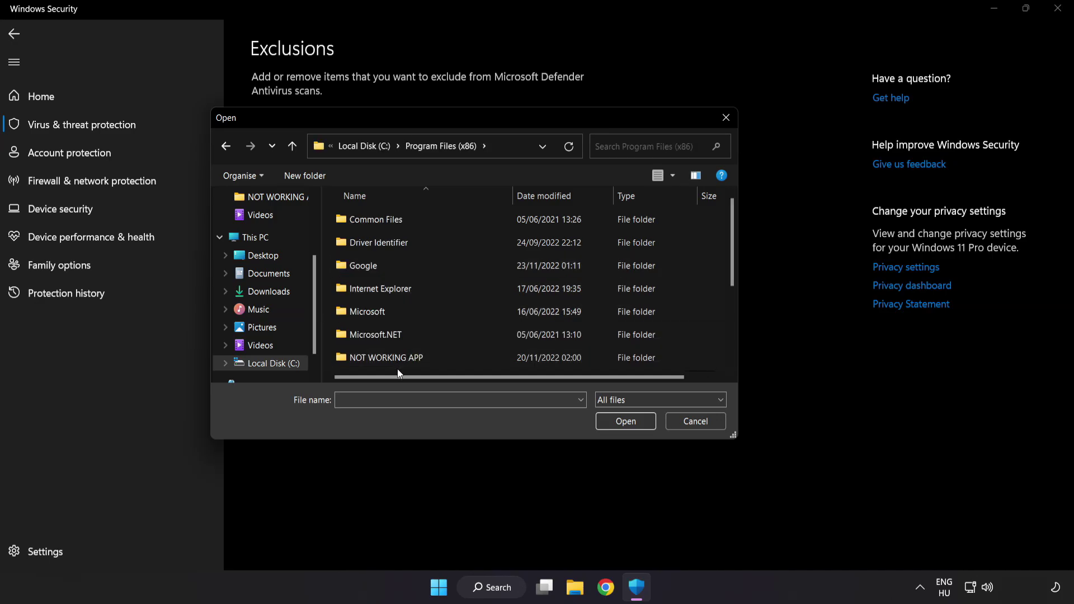
pyautogui.scroll(-1, 399, 353)
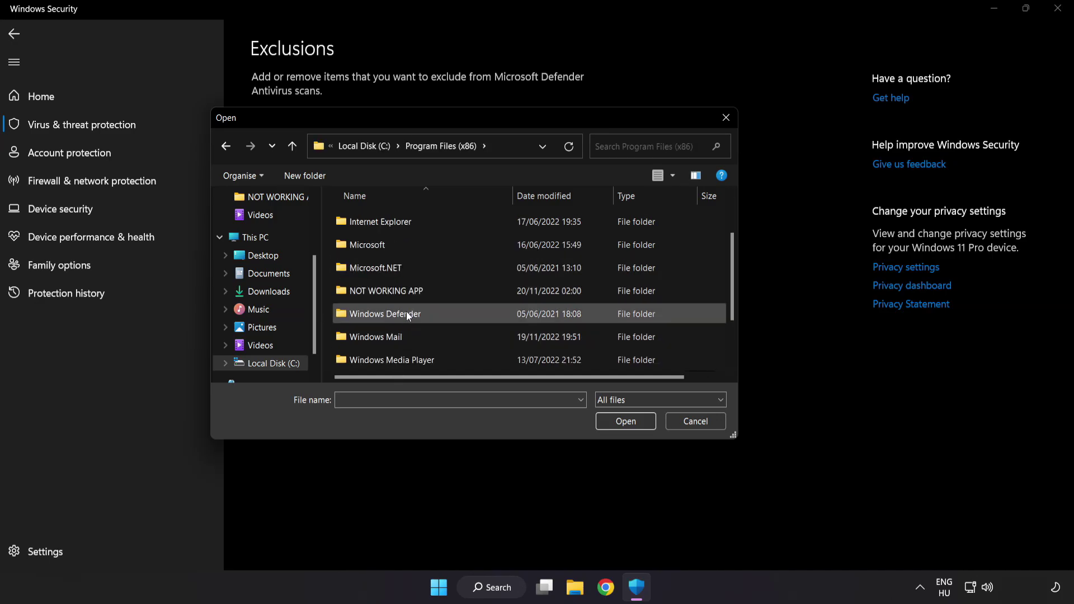
pyautogui.doubleClick(426, 291)
pyautogui.click(376, 226)
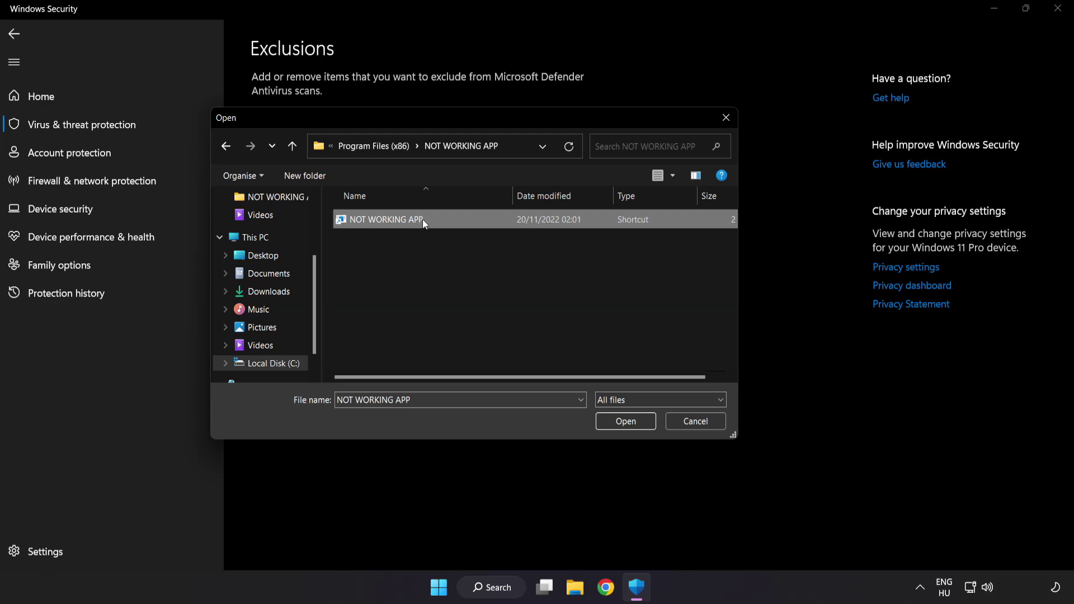
pyautogui.click(626, 424)
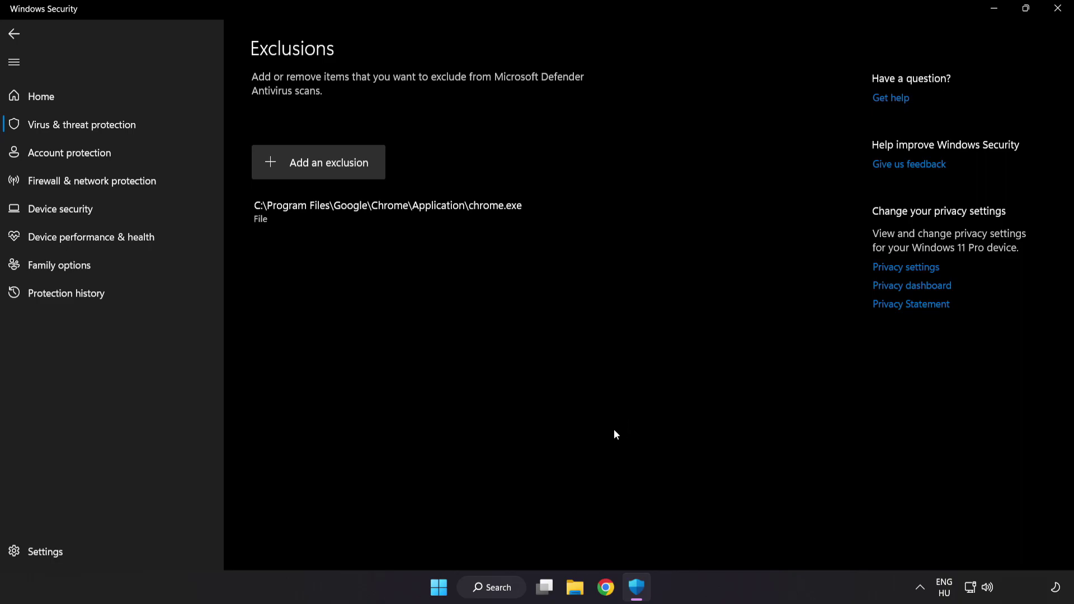
# Close Windows Security and show the Start menu's Sleep, Shut down and Restart options
pyautogui.click(1053, 15)
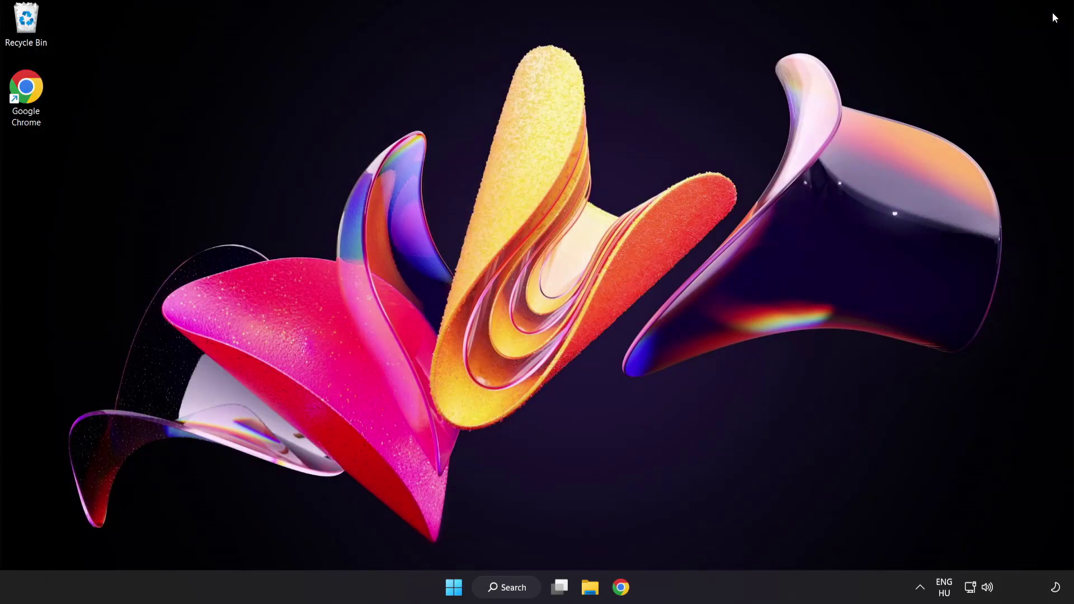
pyautogui.click(454, 587)
pyautogui.click(711, 539)
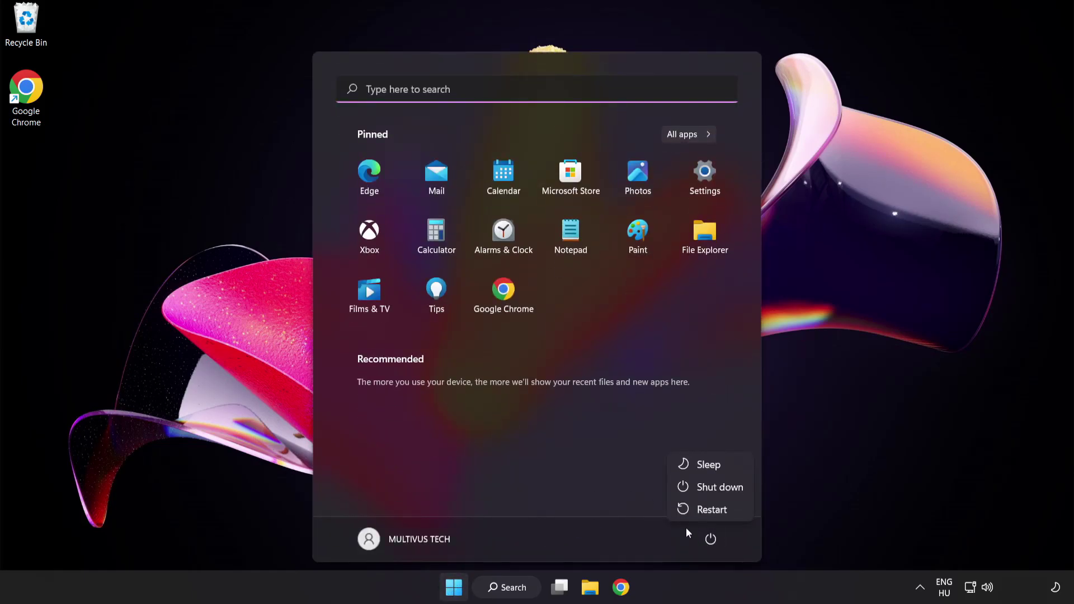